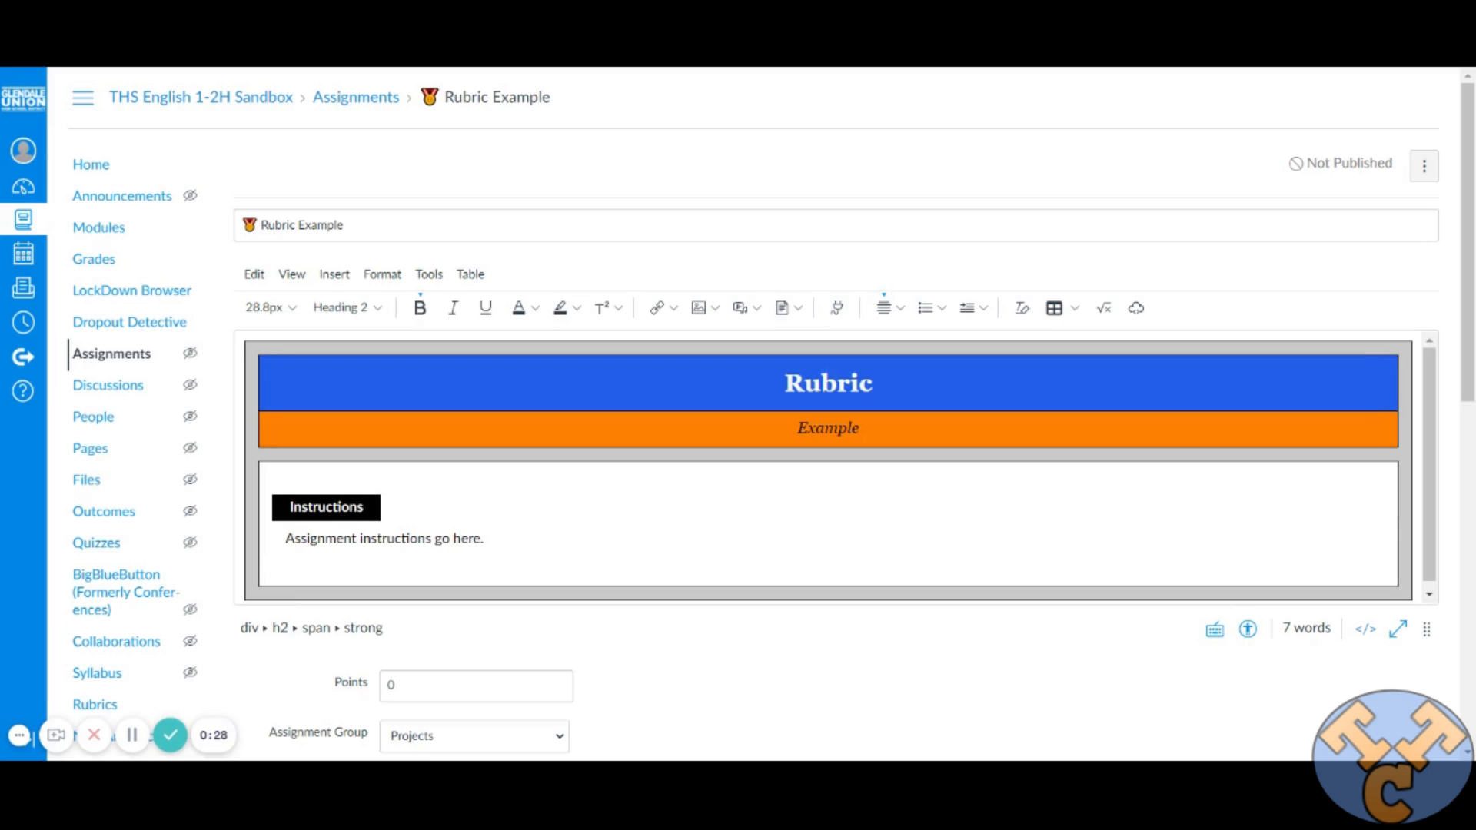
- Set the assignment's submission type to Online and allow File Uploads as the entry option
{"action": "scroll", "coordinate": [956, 615], "scroll_direction": "down", "scroll_amount": 2}
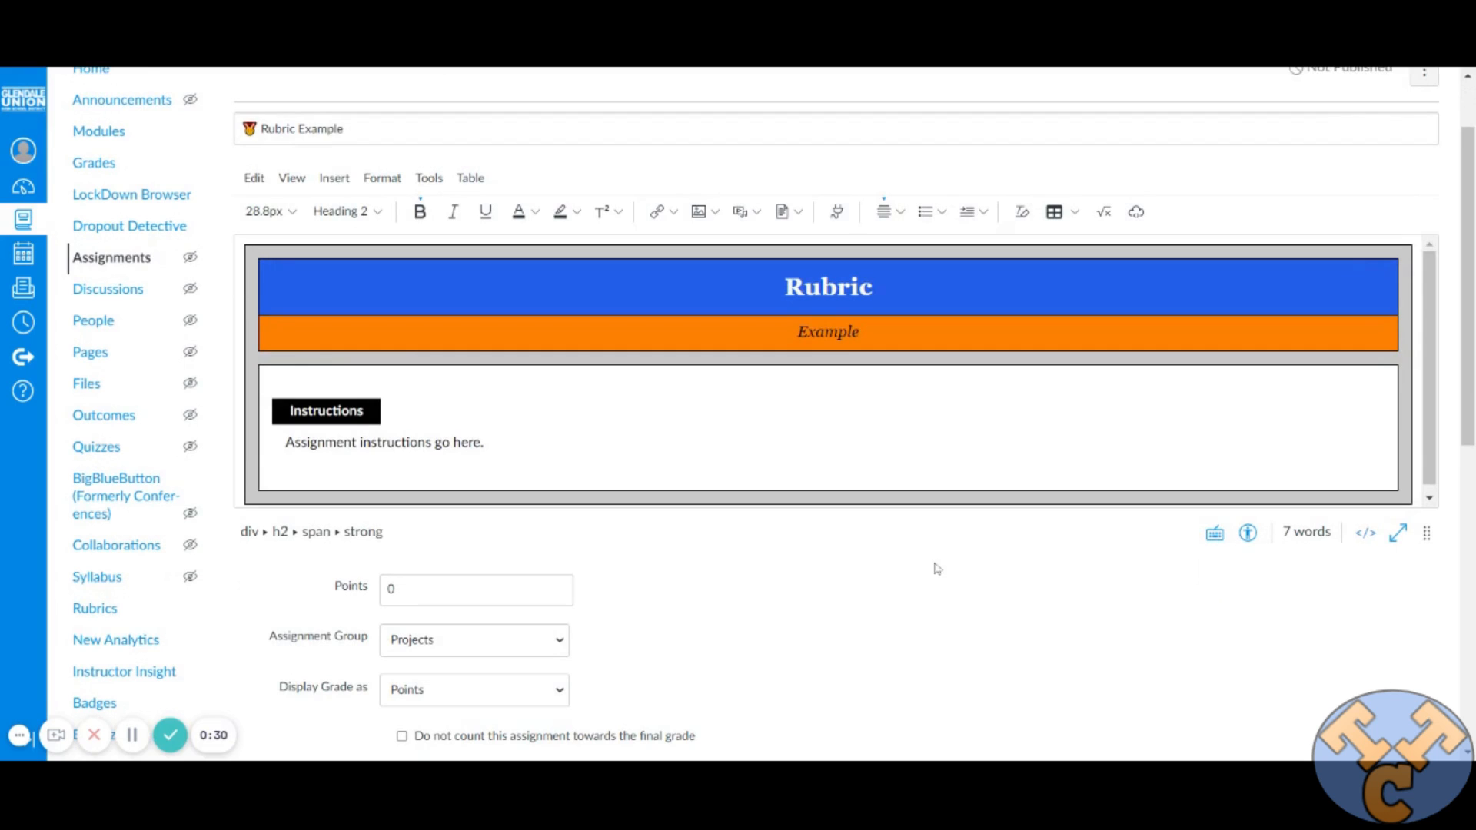
{"action": "scroll", "coordinate": [937, 576], "scroll_direction": "down", "scroll_amount": 2}
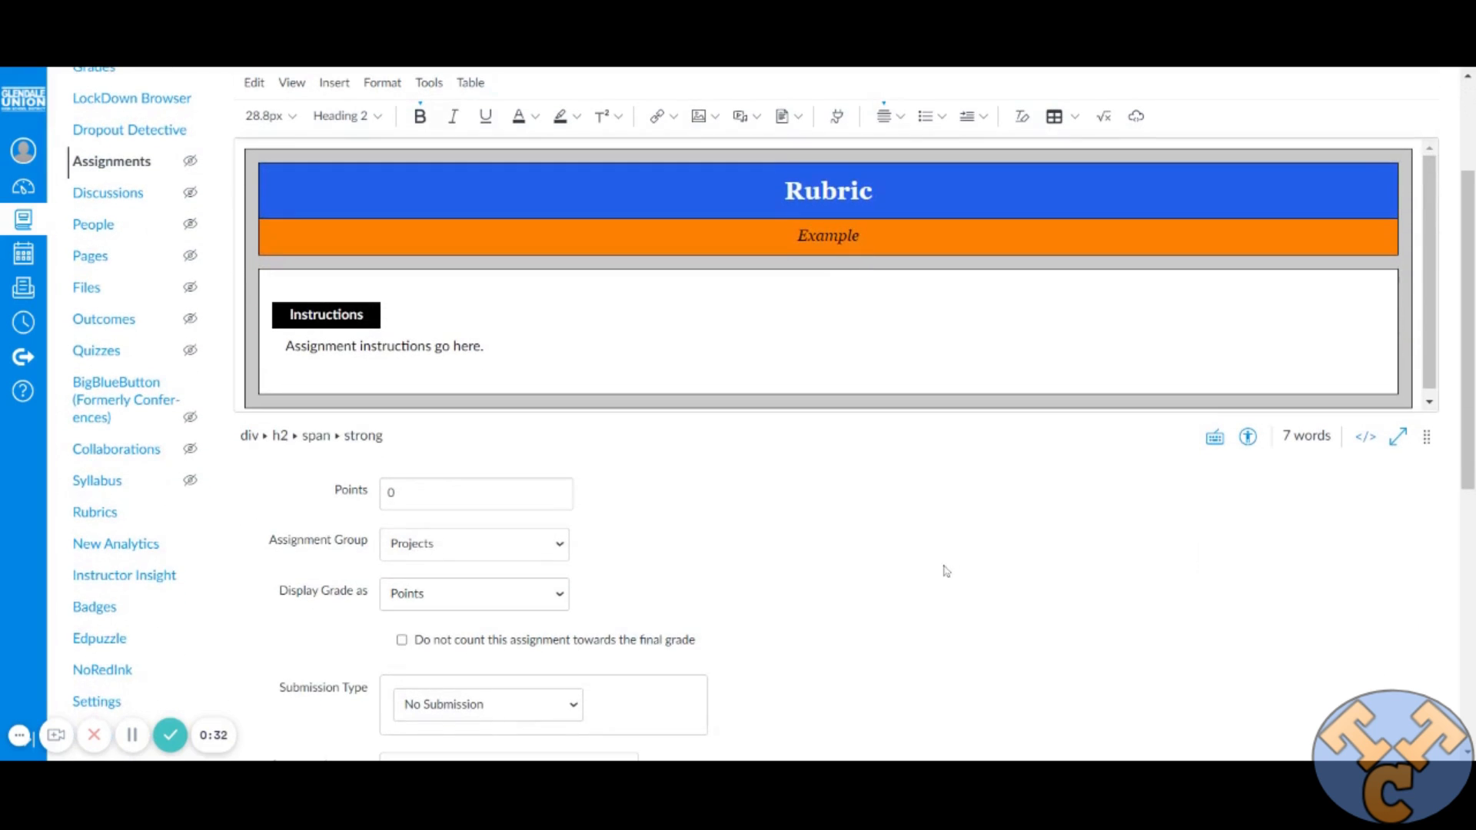
{"action": "scroll", "coordinate": [841, 551], "scroll_direction": "down", "scroll_amount": 4}
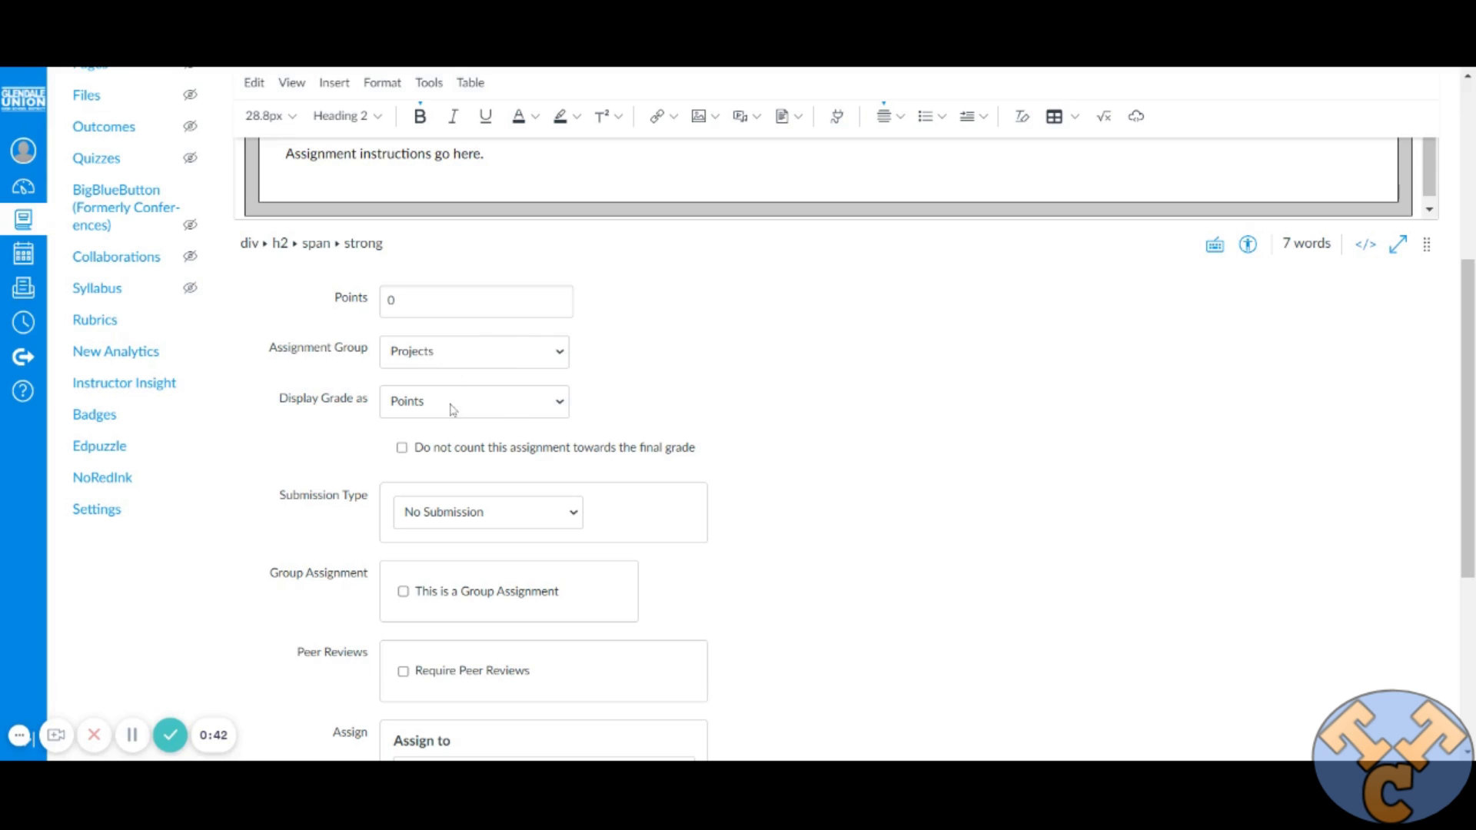
{"action": "scroll", "coordinate": [563, 445], "scroll_direction": "down", "scroll_amount": 1}
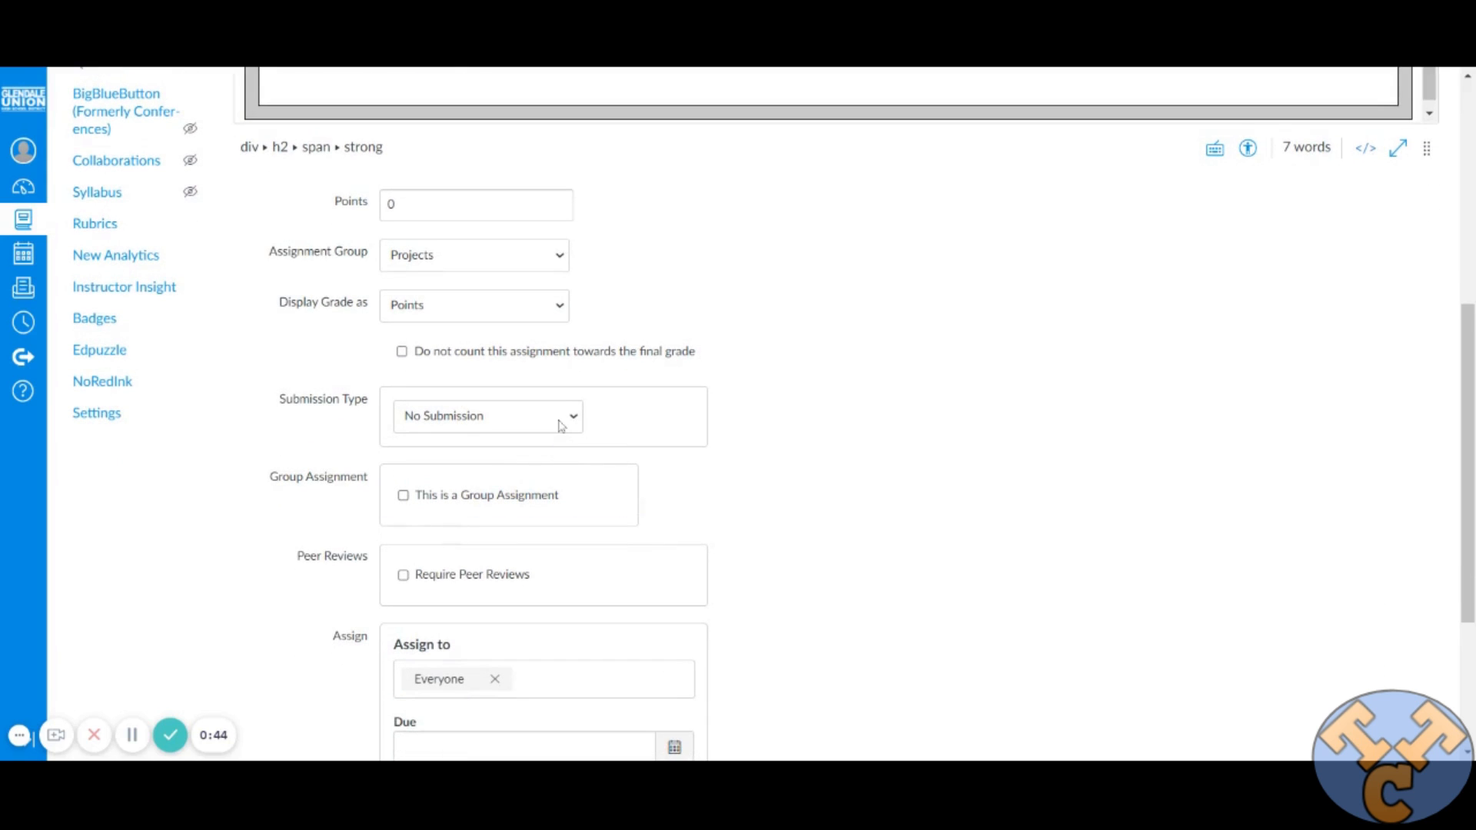
{"action": "left_click", "coordinate": [563, 440]}
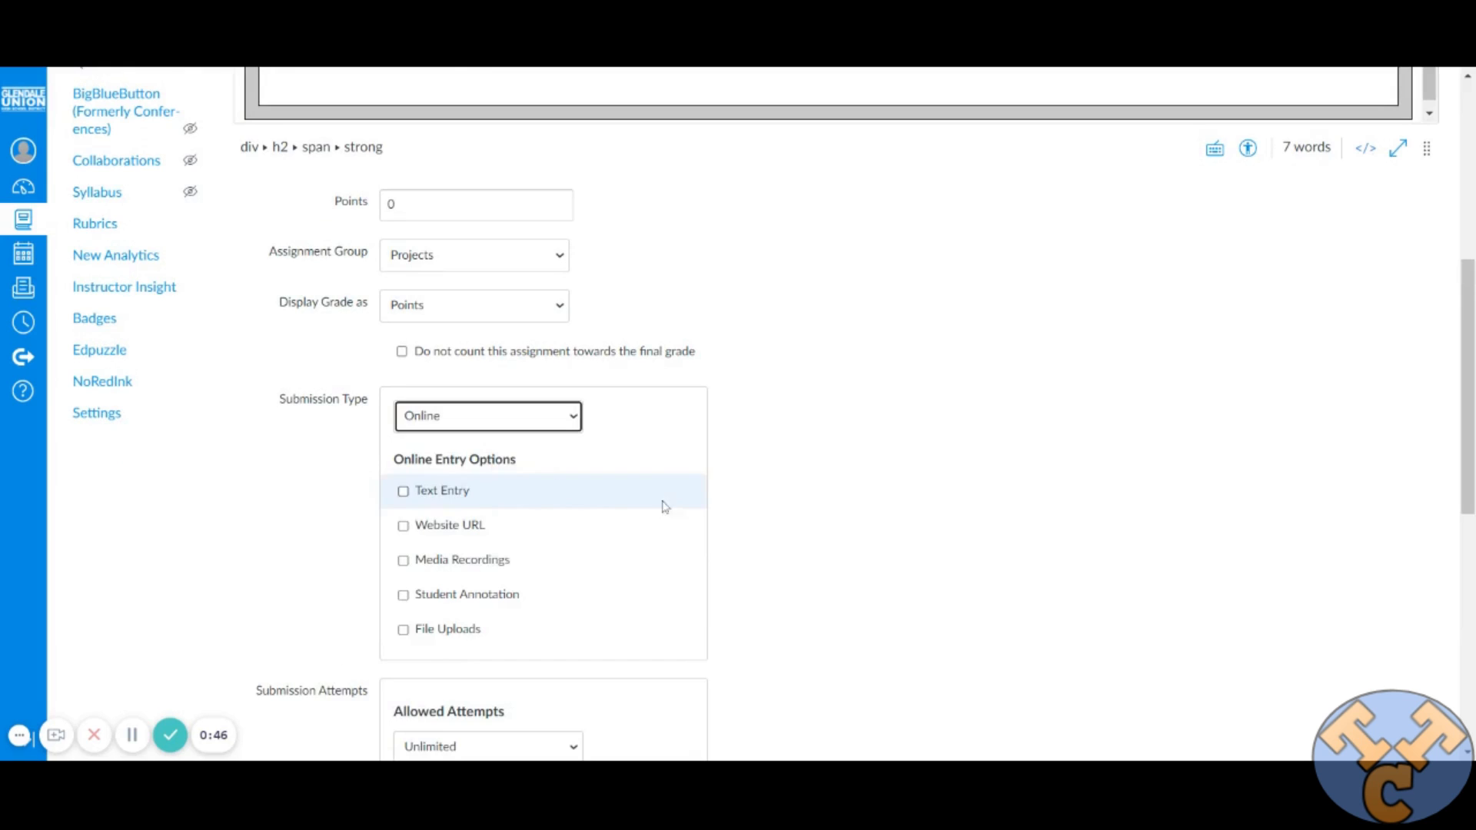
{"action": "scroll", "coordinate": [750, 473], "scroll_direction": "down", "scroll_amount": 2}
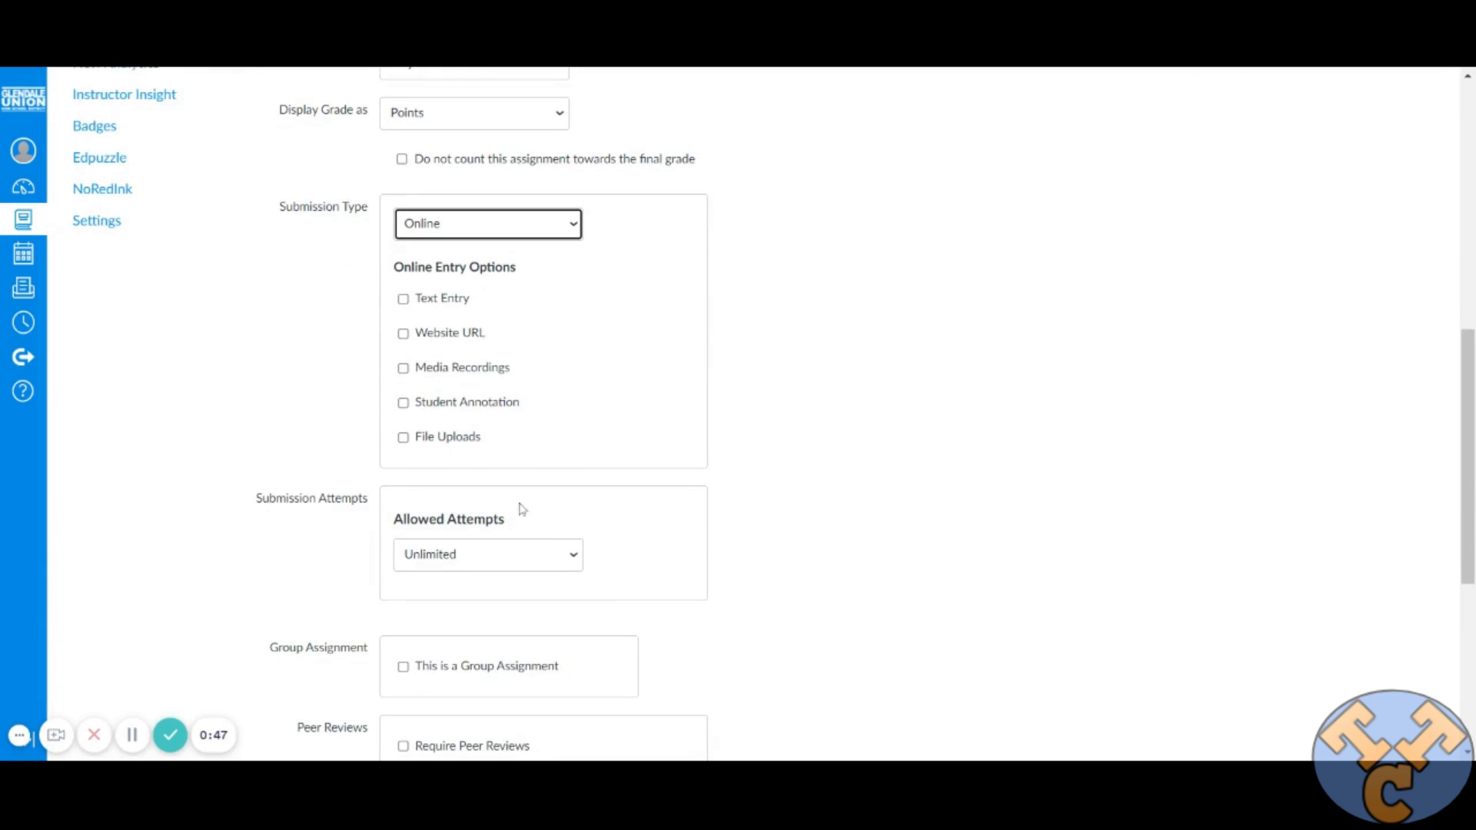
{"action": "left_click", "coordinate": [402, 437]}
- Save the assignment without publishing it and start adding a rubric to it
{"action": "scroll", "coordinate": [780, 472], "scroll_direction": "down", "scroll_amount": 2}
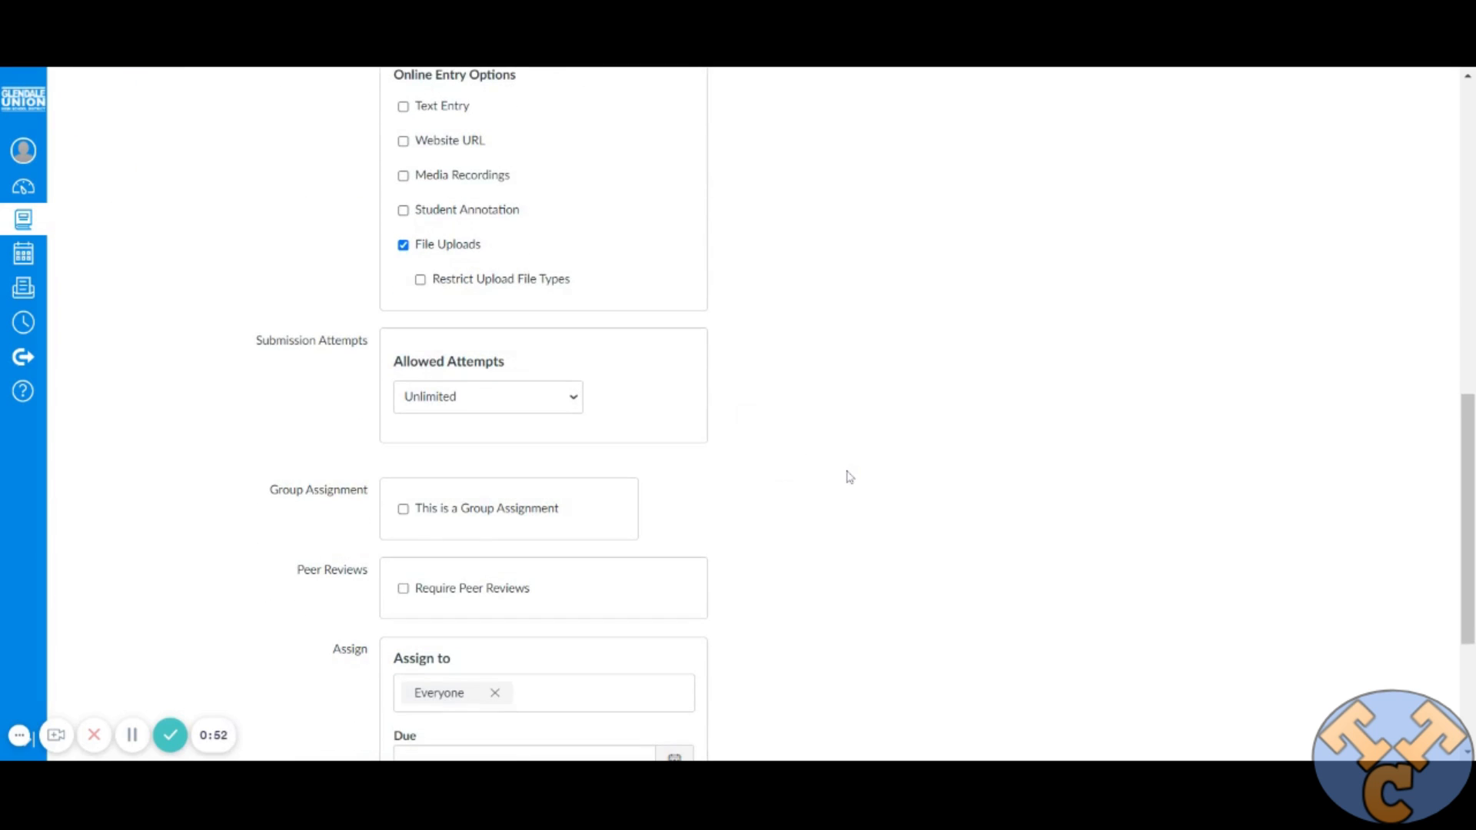
{"action": "scroll", "coordinate": [886, 523], "scroll_direction": "down", "scroll_amount": 1}
{"action": "scroll", "coordinate": [891, 489], "scroll_direction": "down", "scroll_amount": 1}
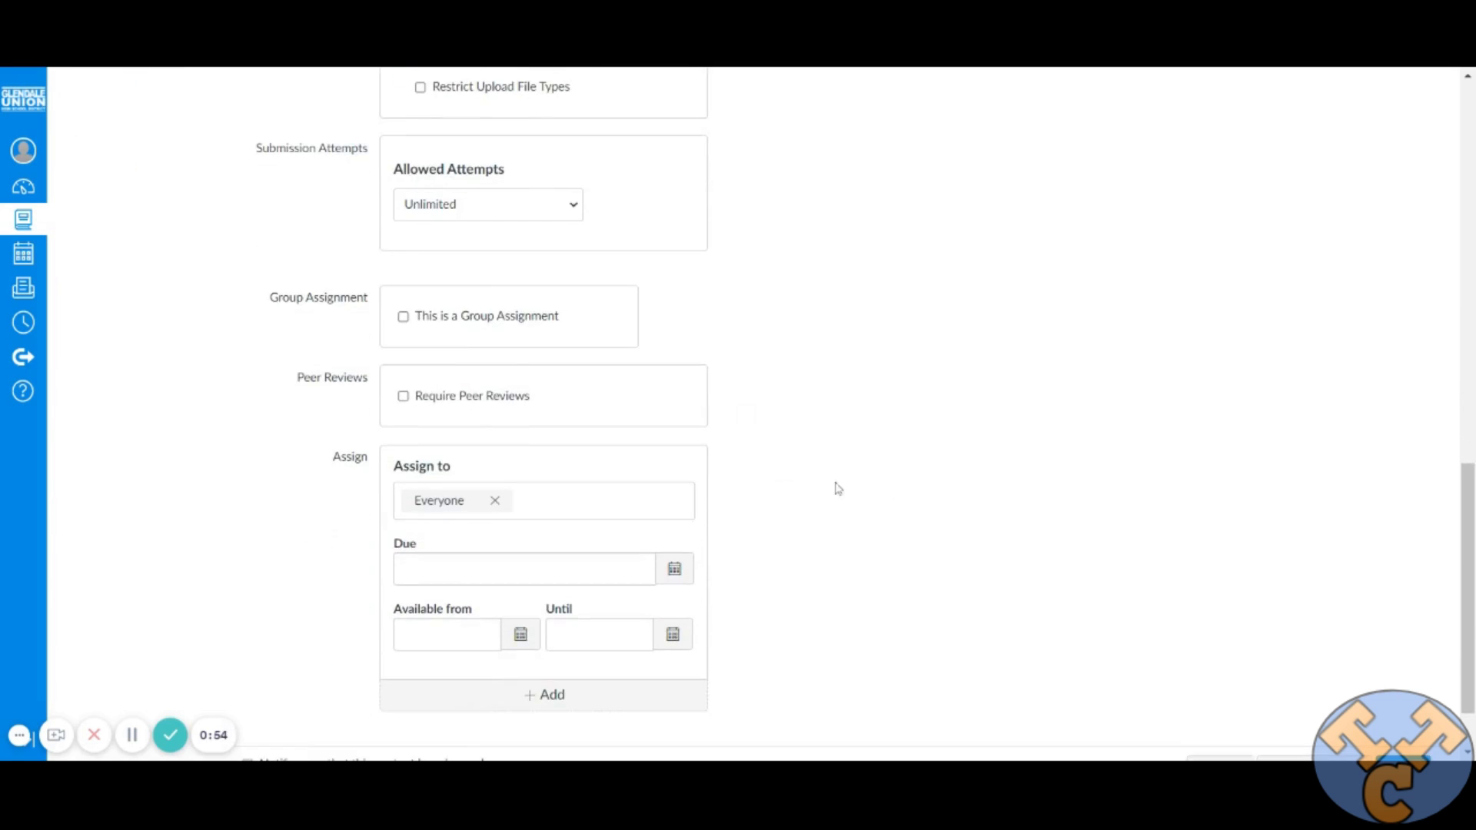
{"action": "scroll", "coordinate": [842, 551], "scroll_direction": "down", "scroll_amount": 1}
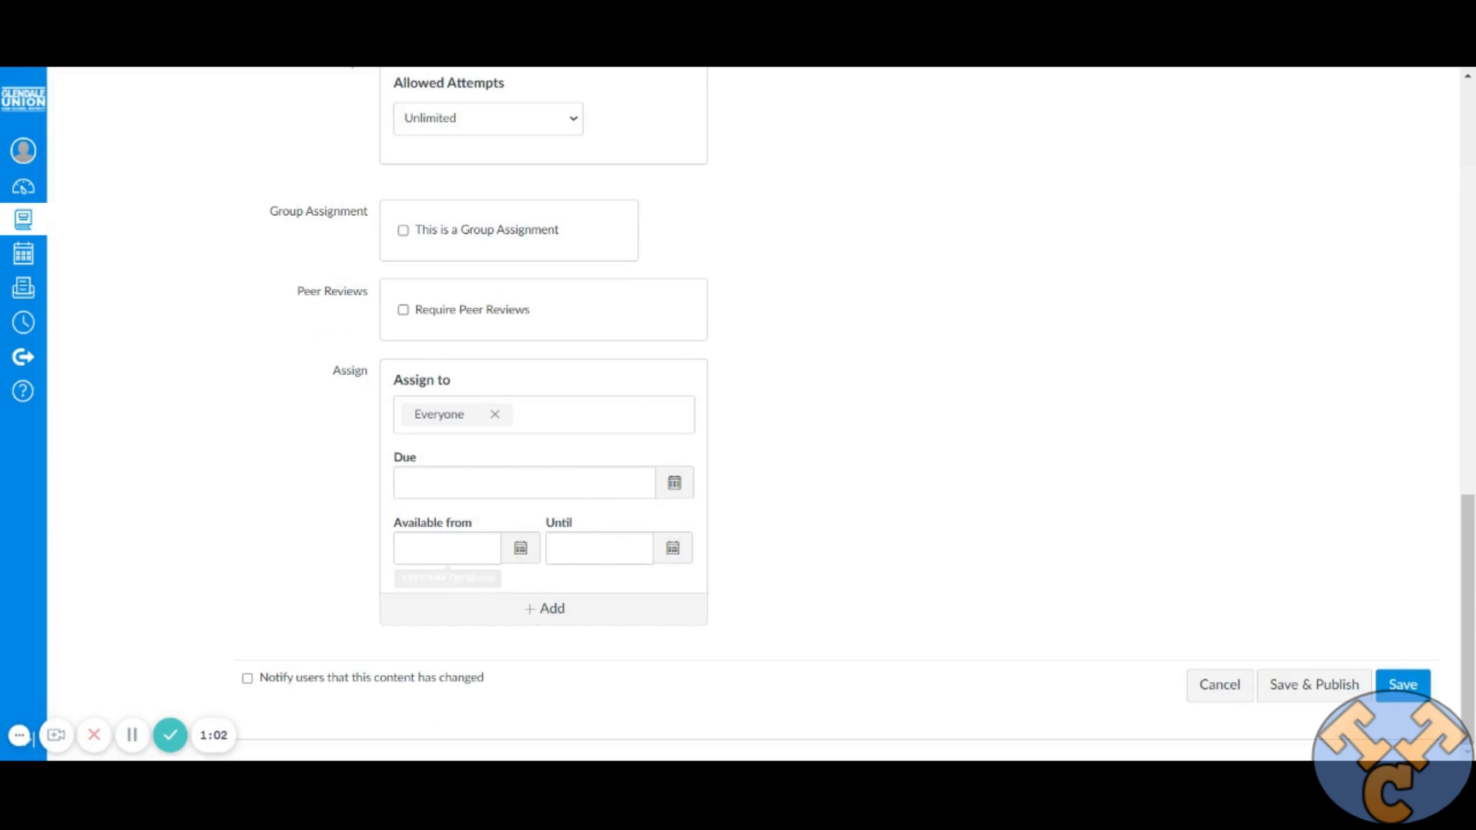
{"action": "scroll", "coordinate": [1273, 509], "scroll_direction": "up", "scroll_amount": 6}
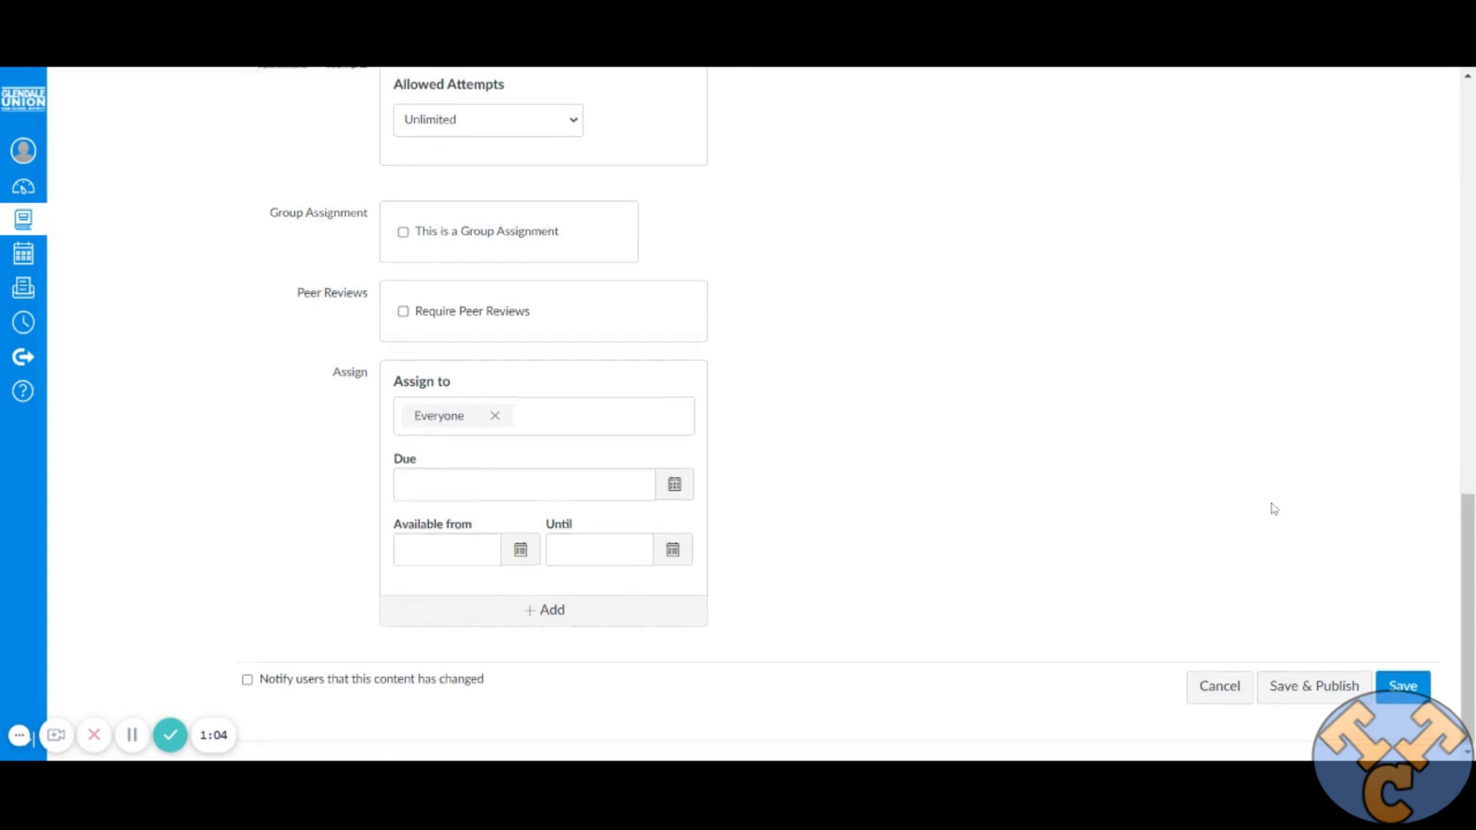
{"action": "scroll", "coordinate": [1280, 520], "scroll_direction": "up", "scroll_amount": 5}
{"action": "scroll", "coordinate": [1280, 521], "scroll_direction": "down", "scroll_amount": 10}
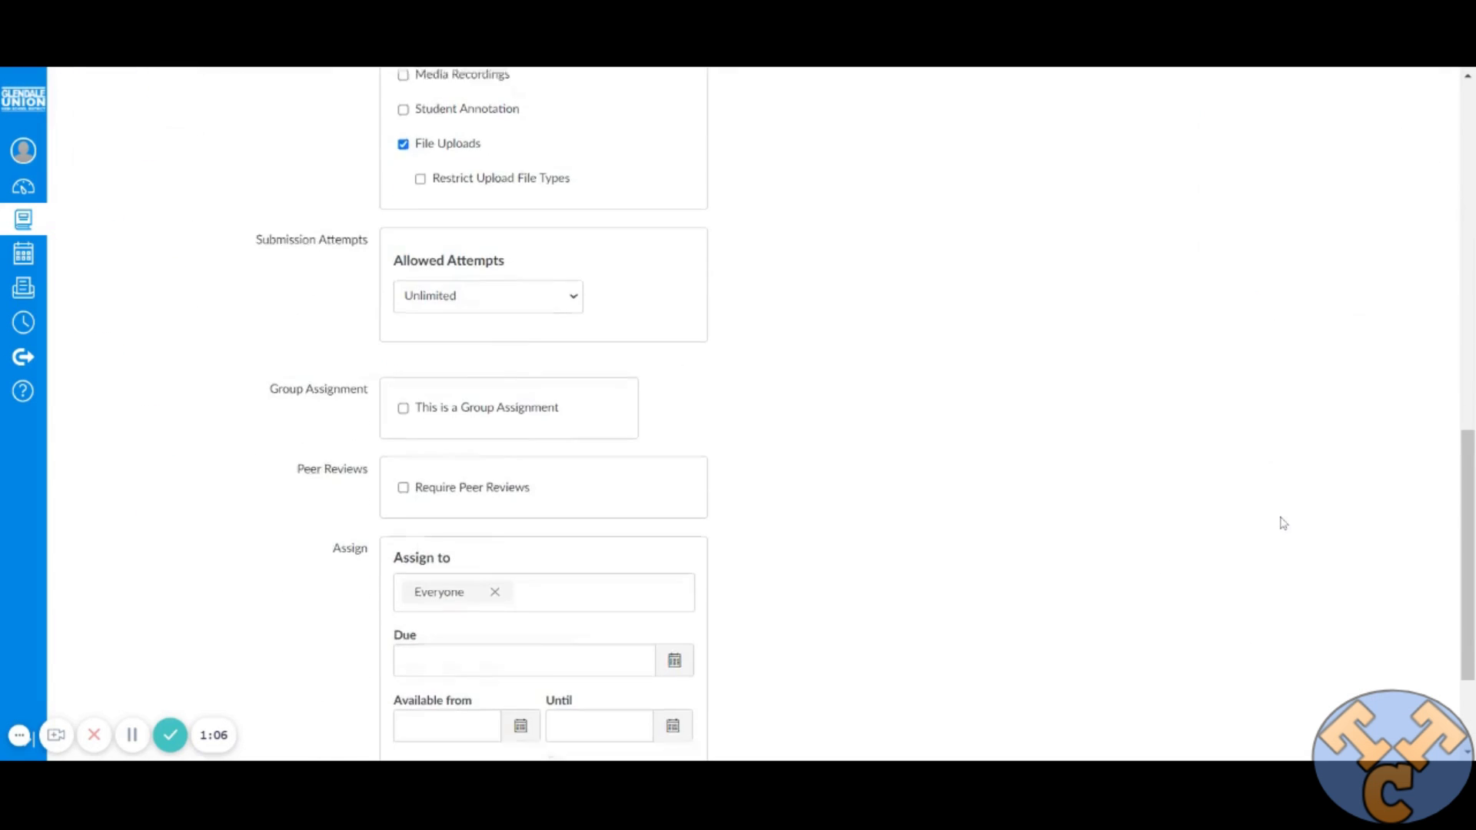
{"action": "left_click", "coordinate": [1397, 701]}
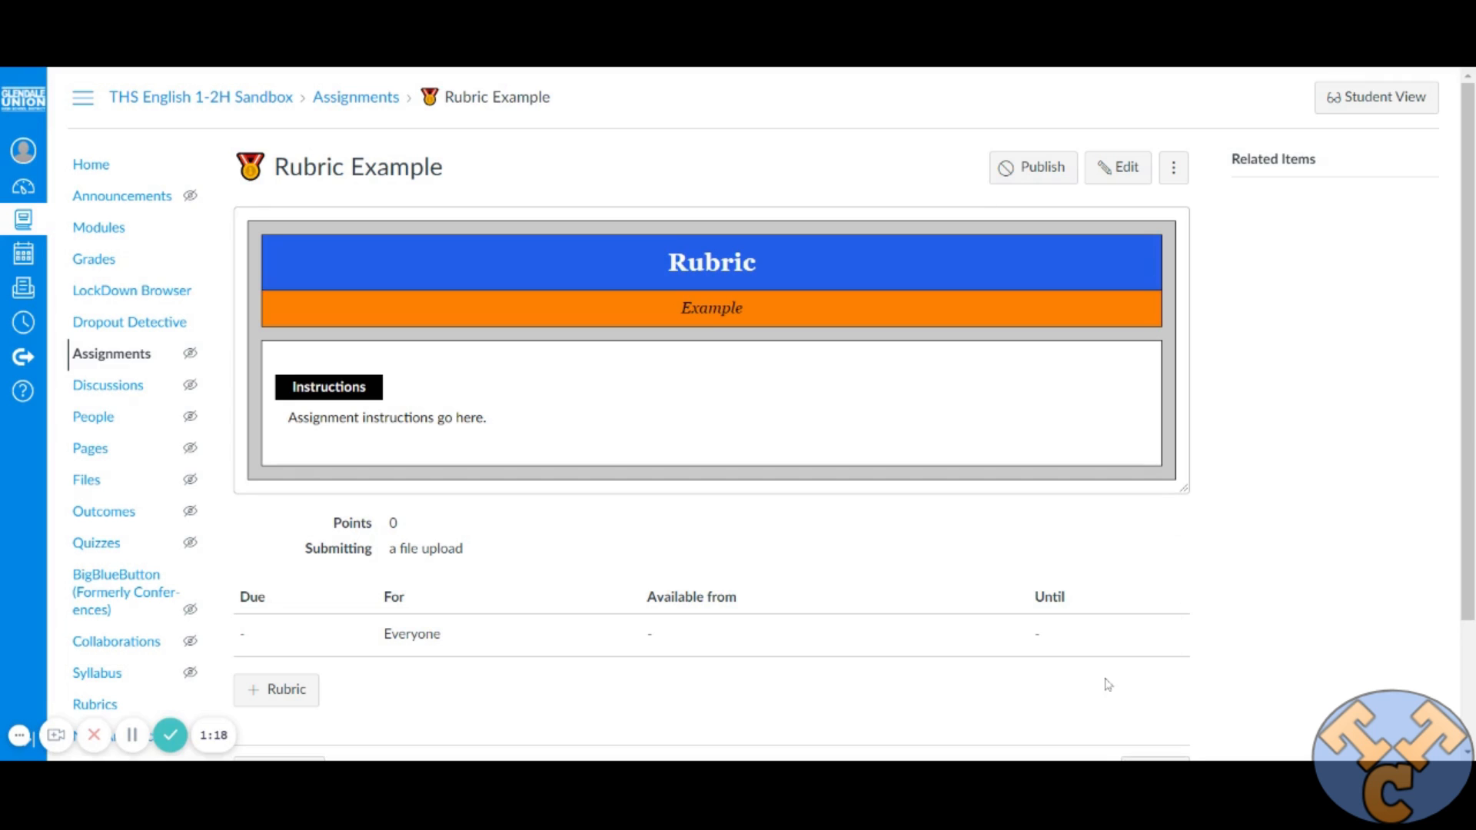
{"action": "left_click", "coordinate": [312, 696]}
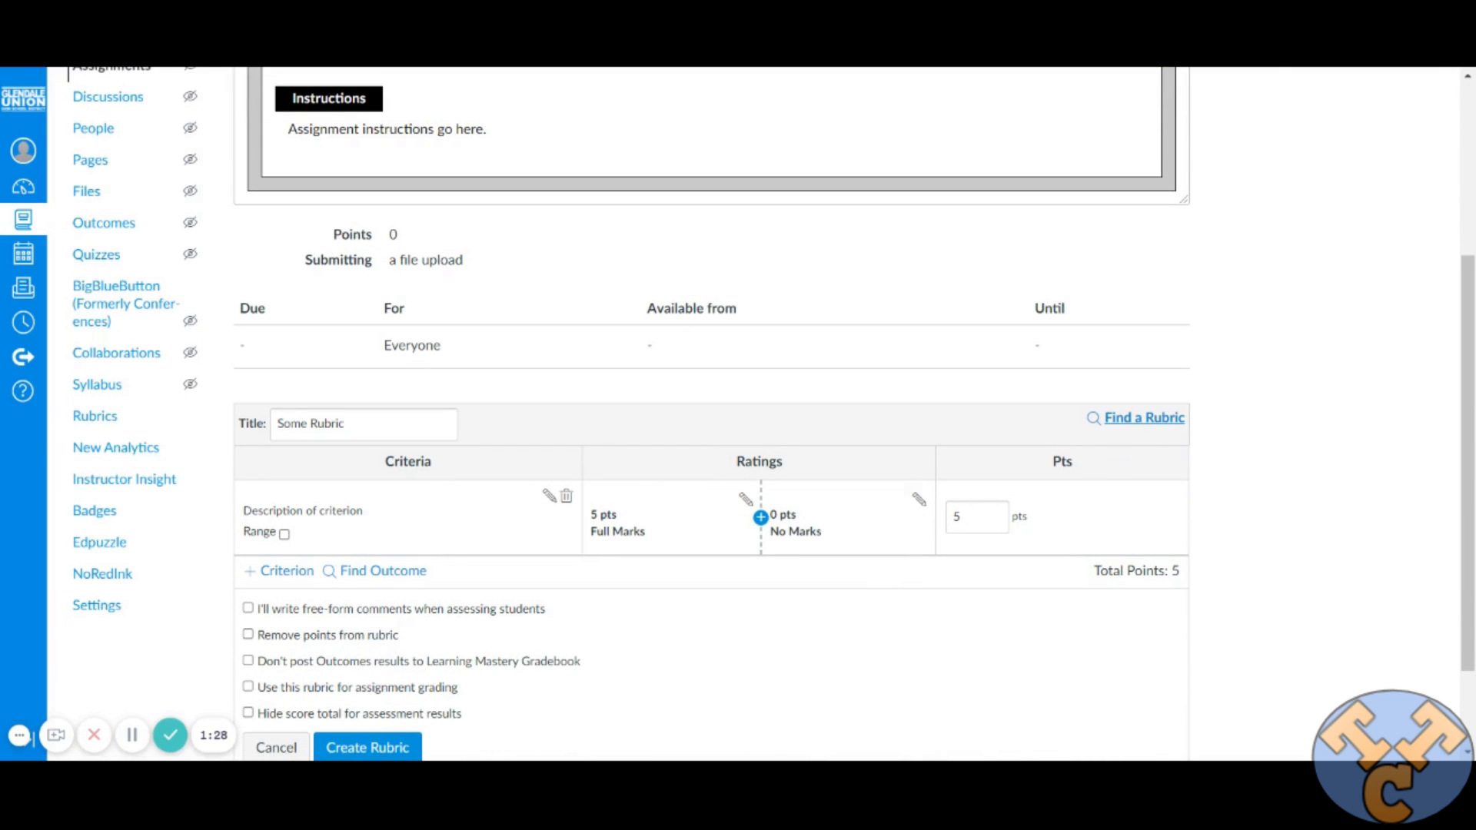
- Look through the existing rubrics from other courses, then close the search without choosing one
{"action": "left_click", "coordinate": [1127, 423]}
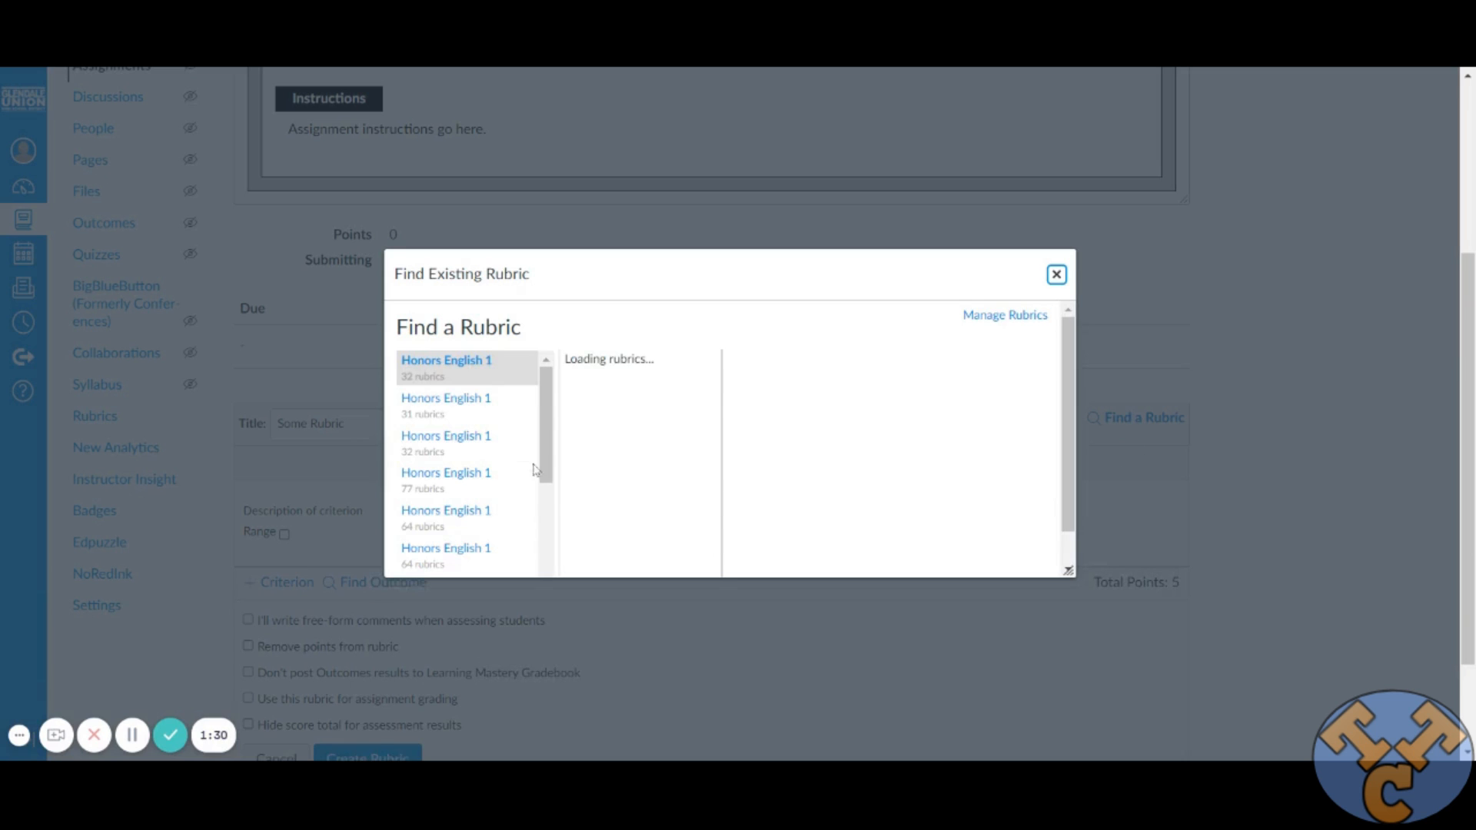
{"action": "left_click_drag", "start_coordinate": [549, 389], "coordinate": [551, 527]}
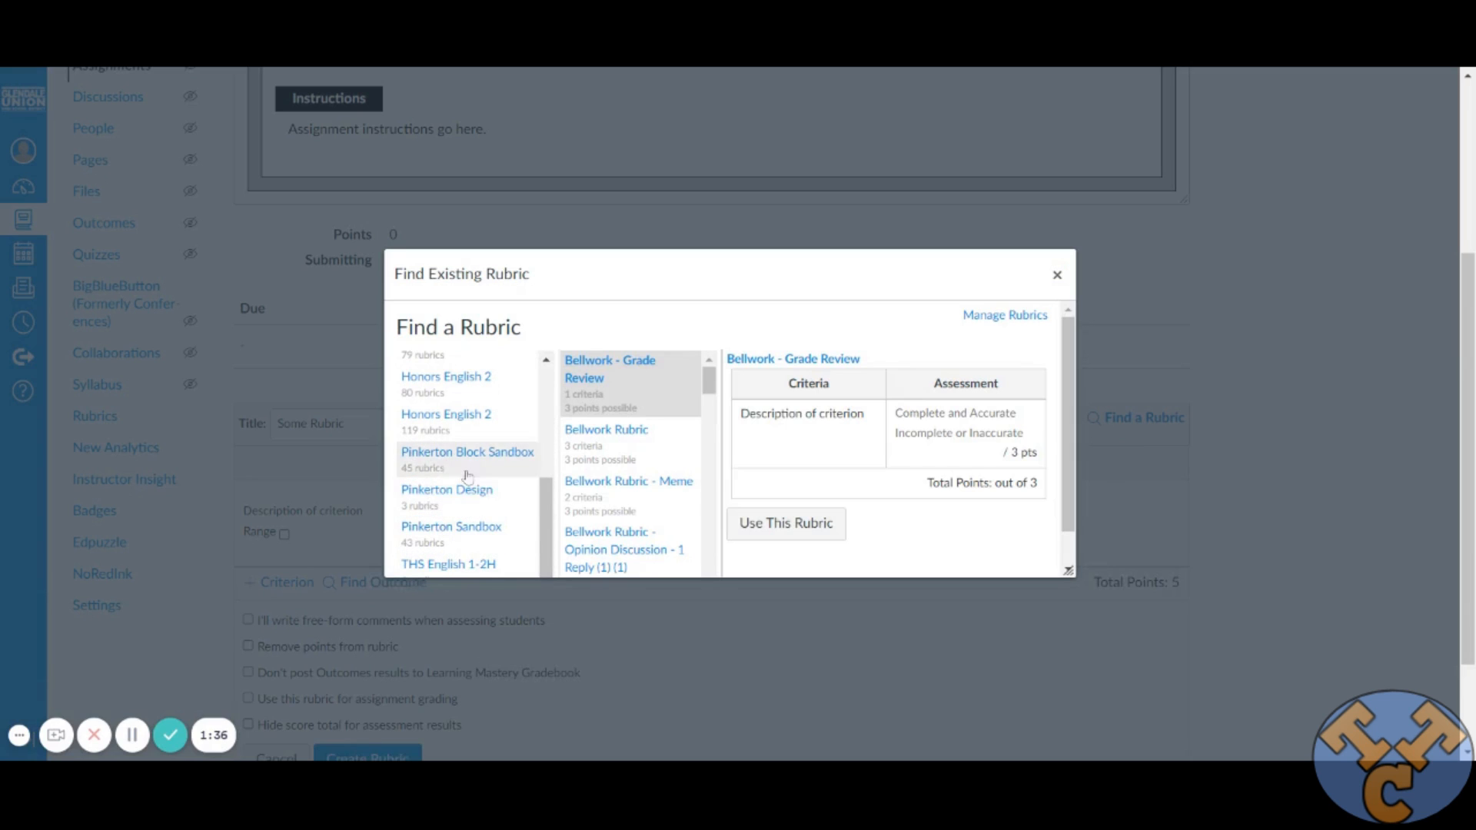
{"action": "scroll", "coordinate": [685, 408], "scroll_direction": "down", "scroll_amount": 1}
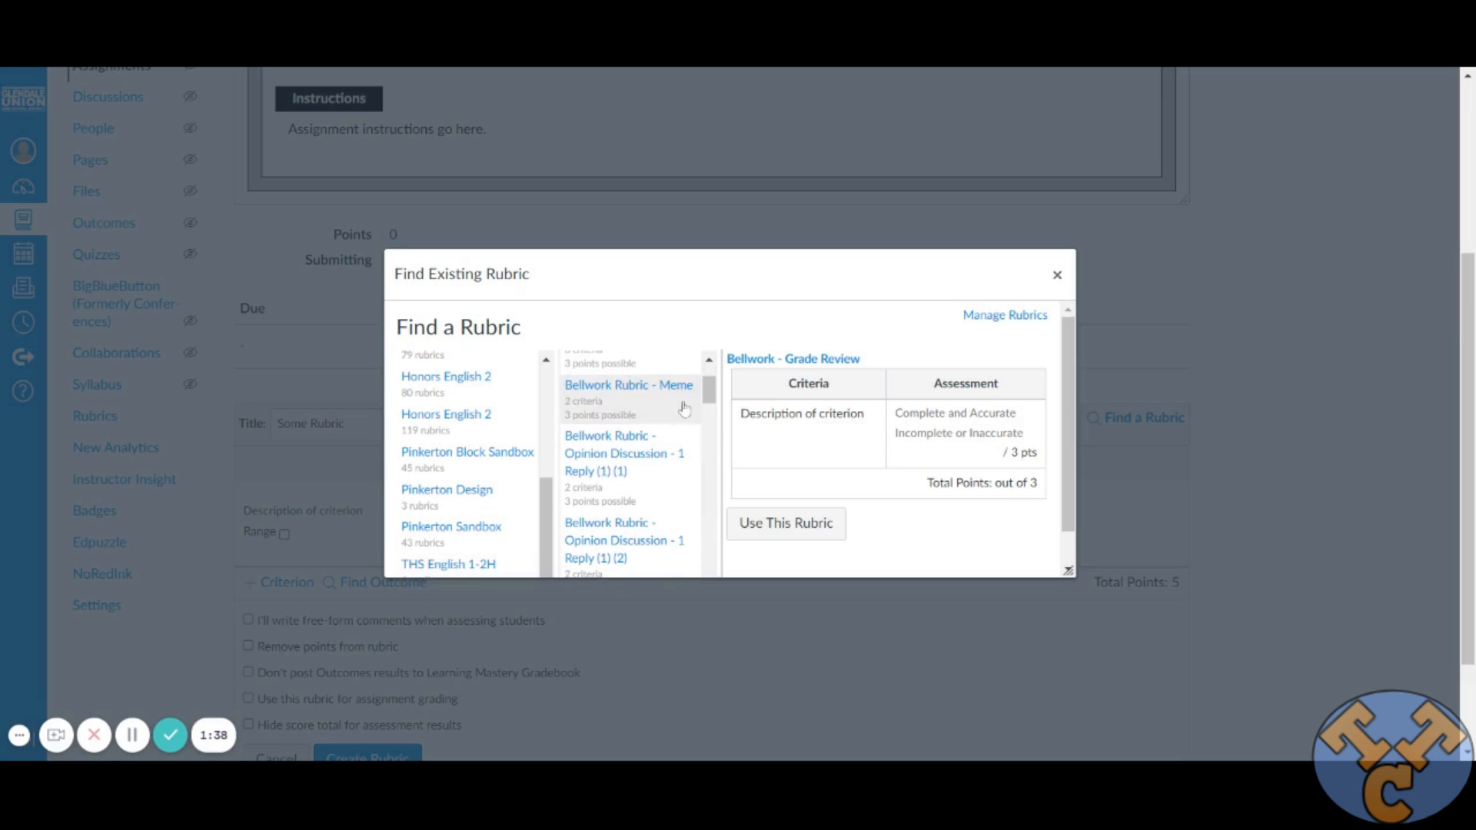
{"action": "mouse_move", "coordinate": [709, 393]}
{"action": "left_mouse_down"}
{"action": "mouse_move", "coordinate": [711, 433]}
{"action": "mouse_move", "coordinate": [715, 388]}
{"action": "left_mouse_up"}
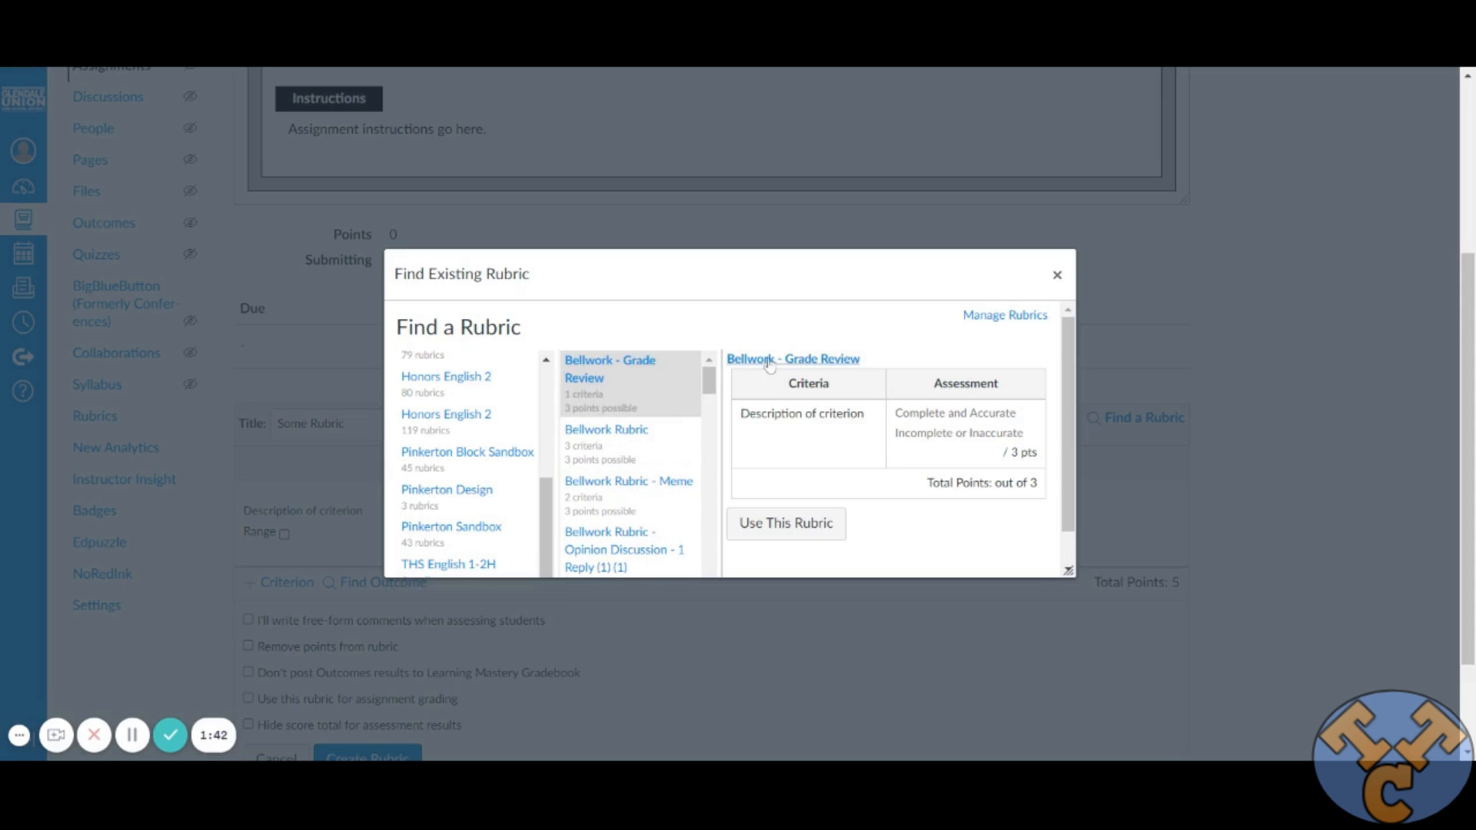
{"action": "left_click", "coordinate": [1056, 275]}
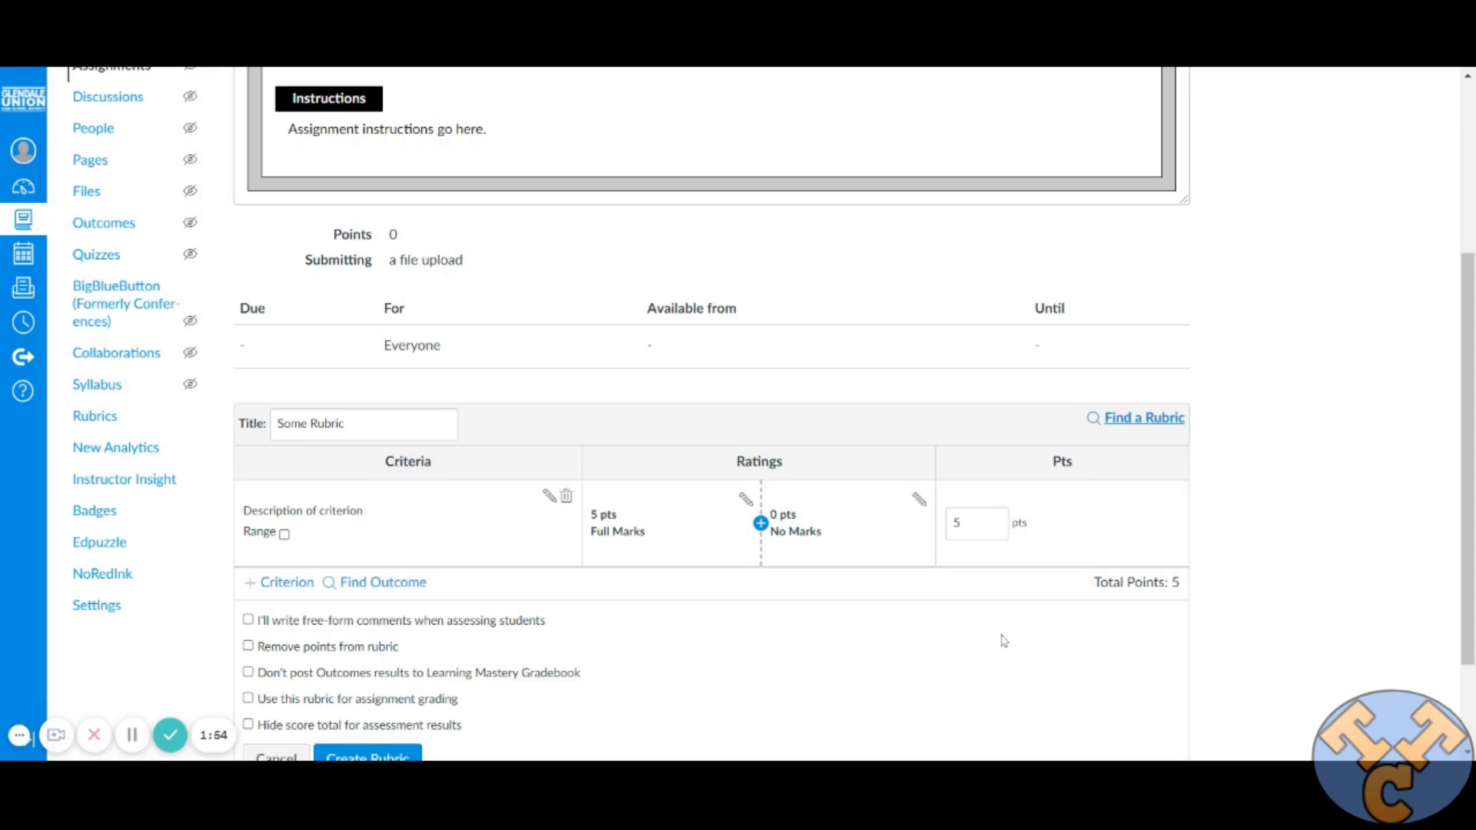
- Enable using this rubric for assignment grading
{"action": "scroll", "coordinate": [1048, 680], "scroll_direction": "down", "scroll_amount": 1}
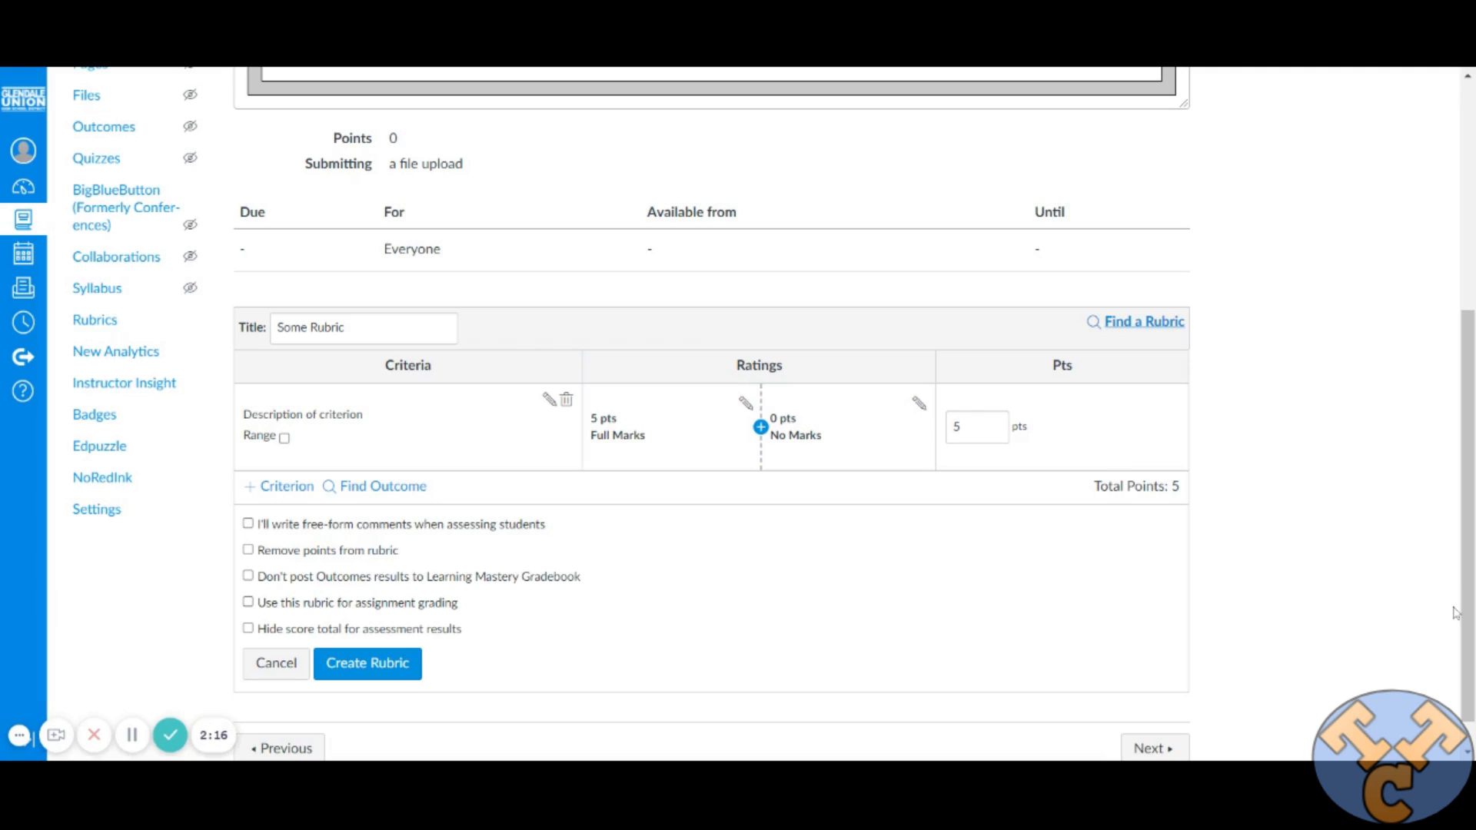
{"action": "left_click", "coordinate": [249, 603]}
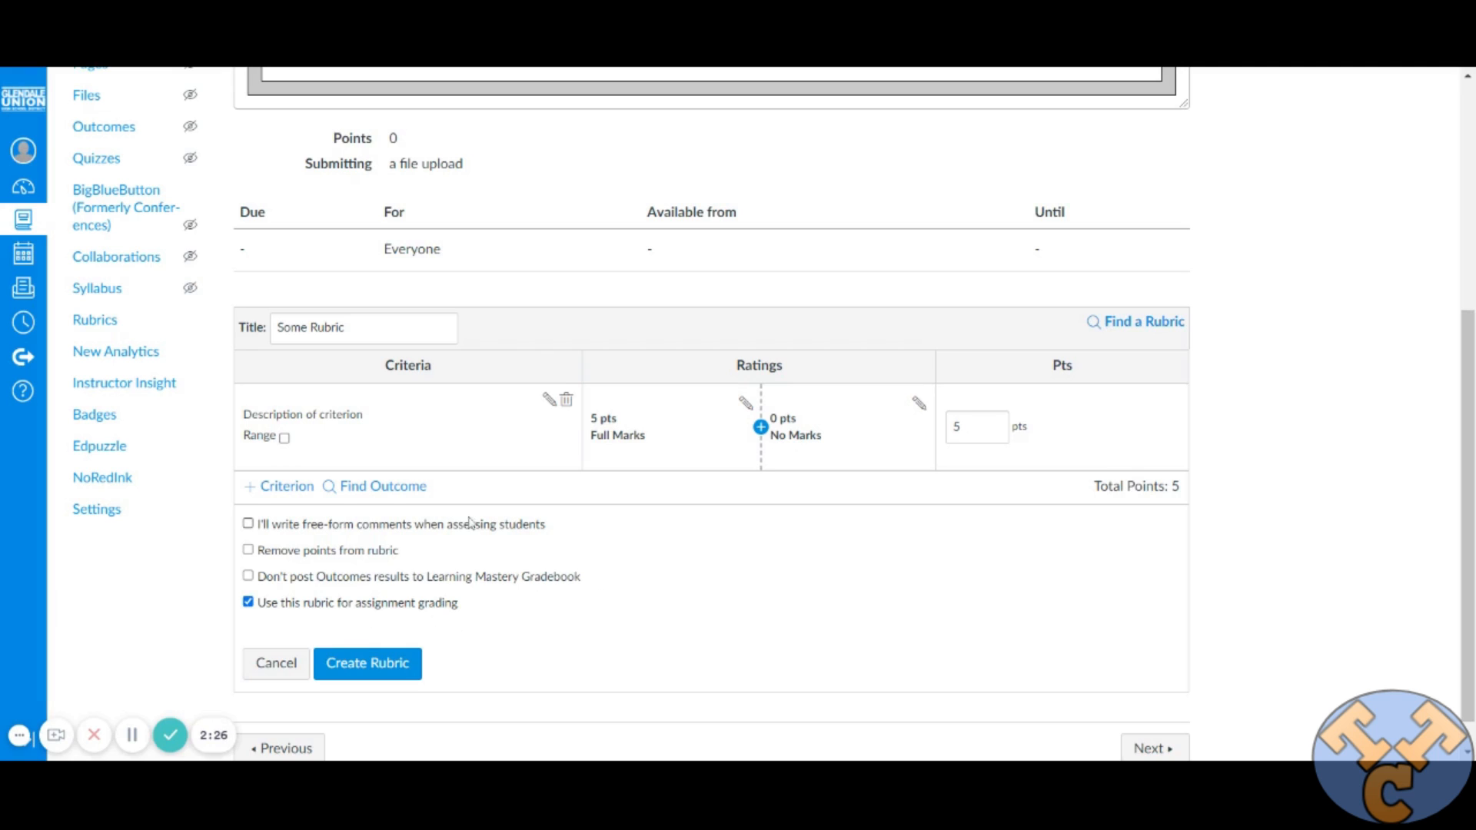
- Change the first criterion's description to "Ideas and Content", leaving its long description empty
{"action": "left_click", "coordinate": [548, 401]}
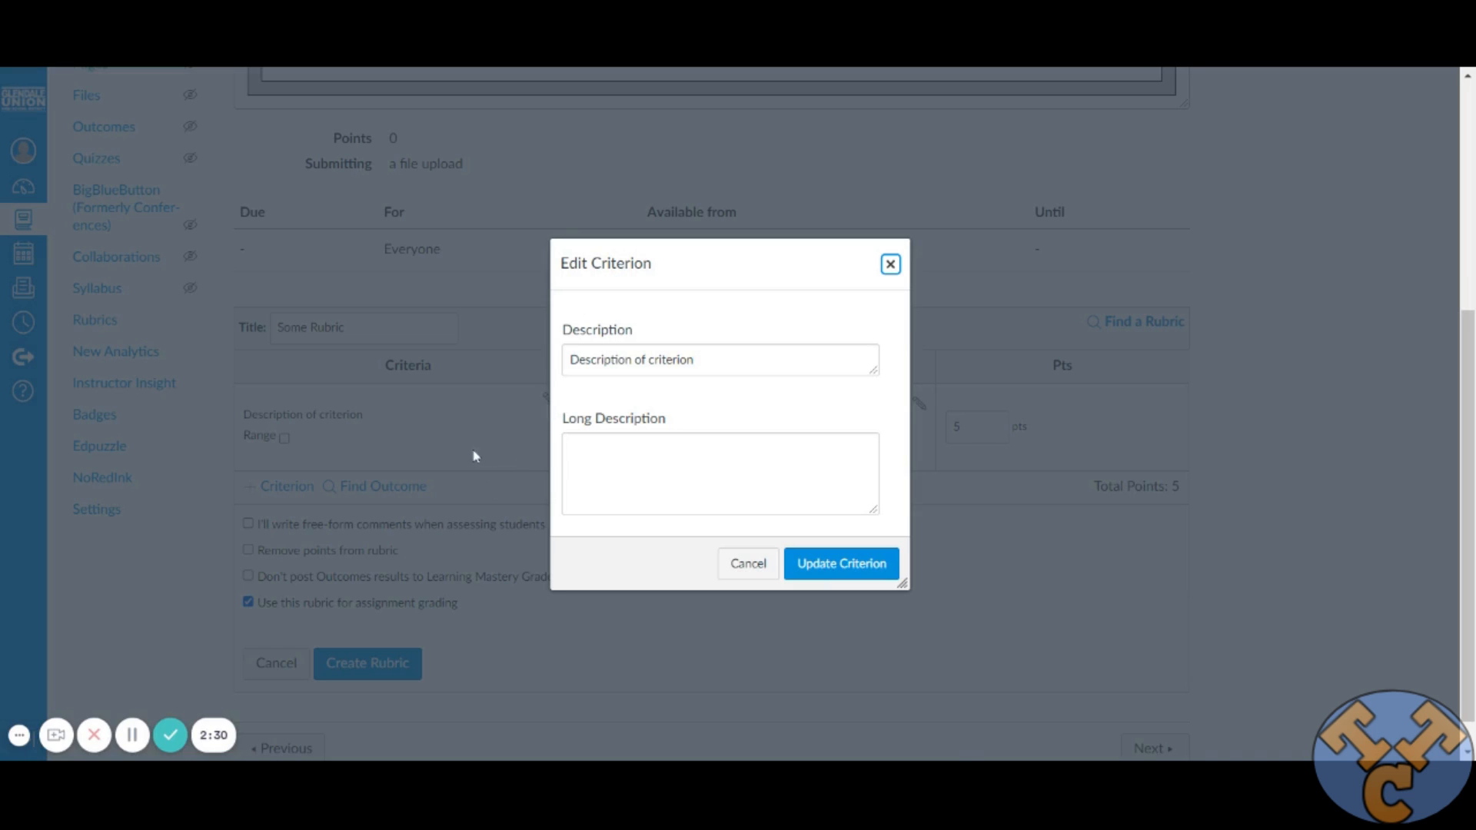
{"action": "left_click", "coordinate": [750, 569]}
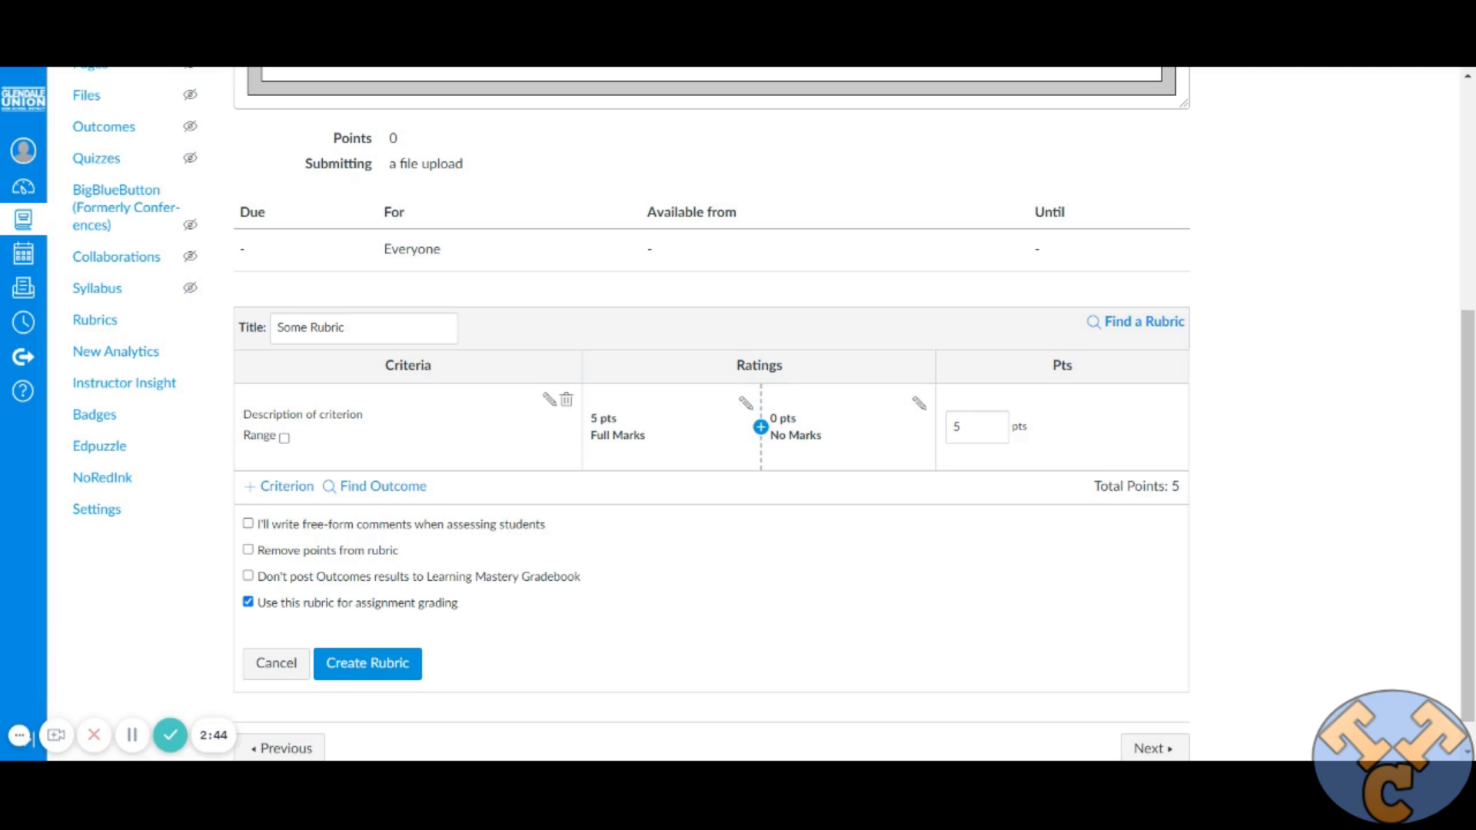
{"action": "left_click", "coordinate": [549, 399]}
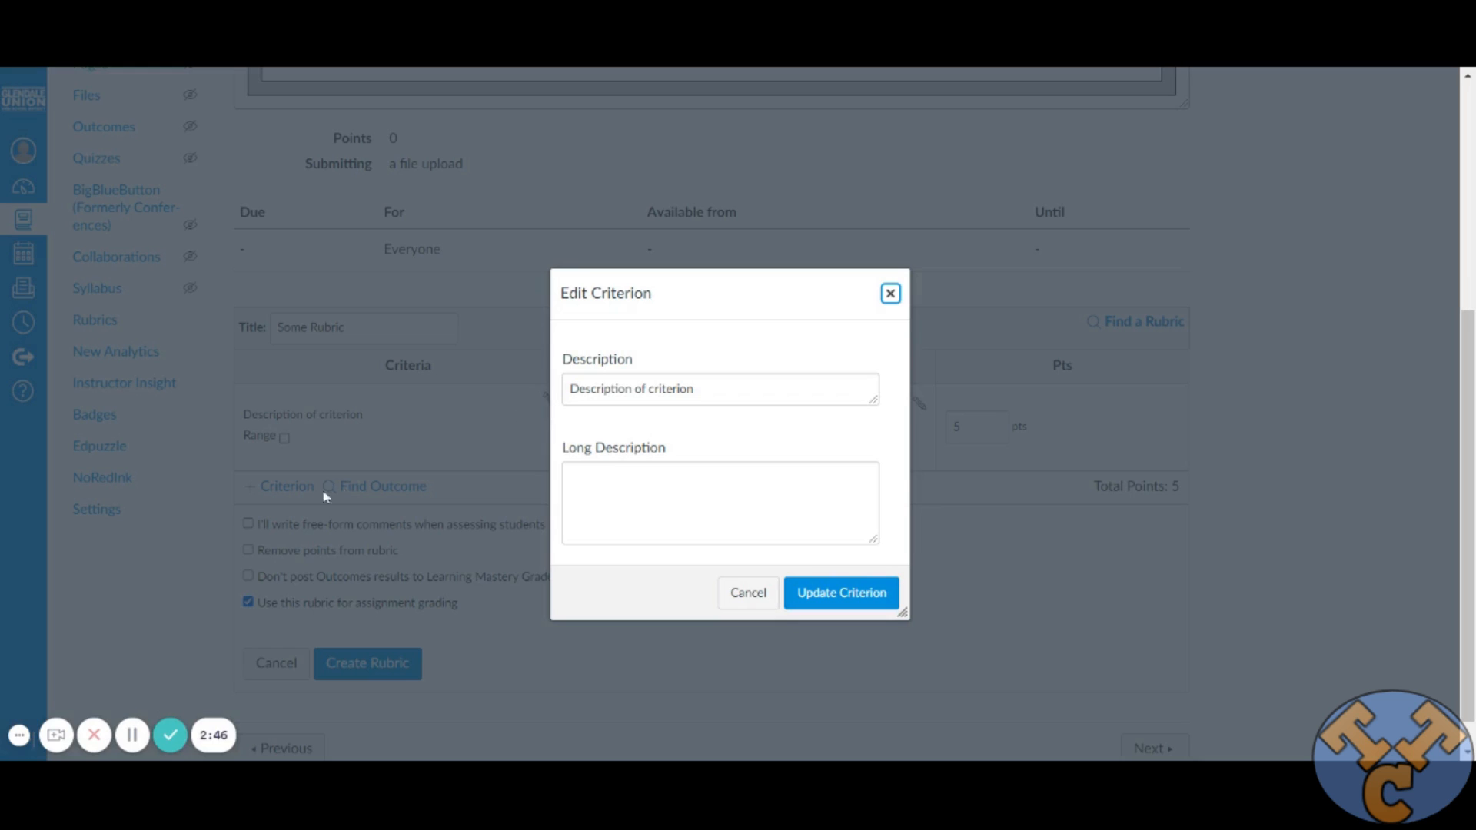
{"action": "key", "text": "Tab"}
{"action": "type", "text": "I"}
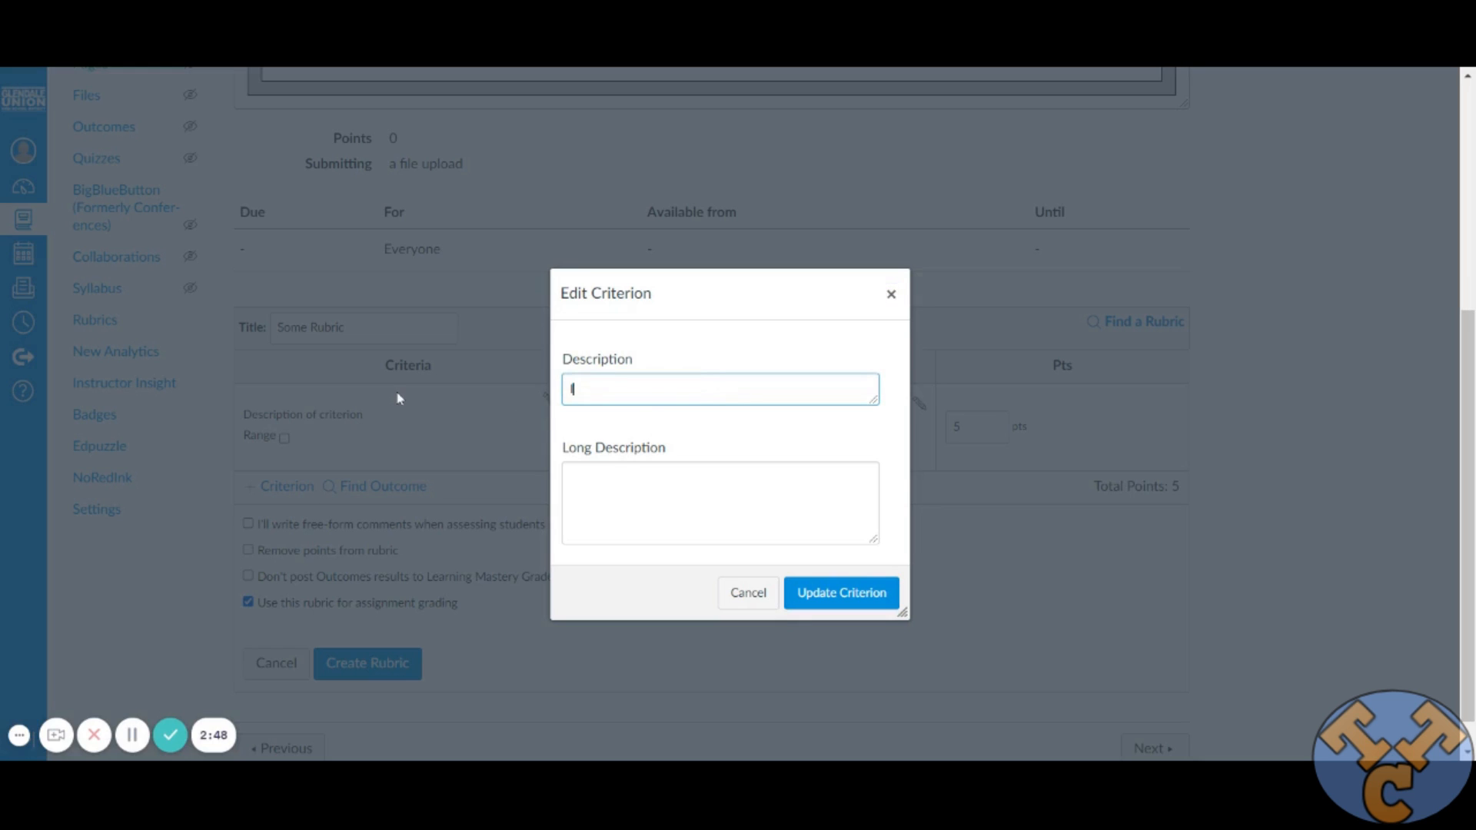
{"action": "type", "text": "deas and Content"}
{"action": "left_click", "coordinate": [722, 514]}
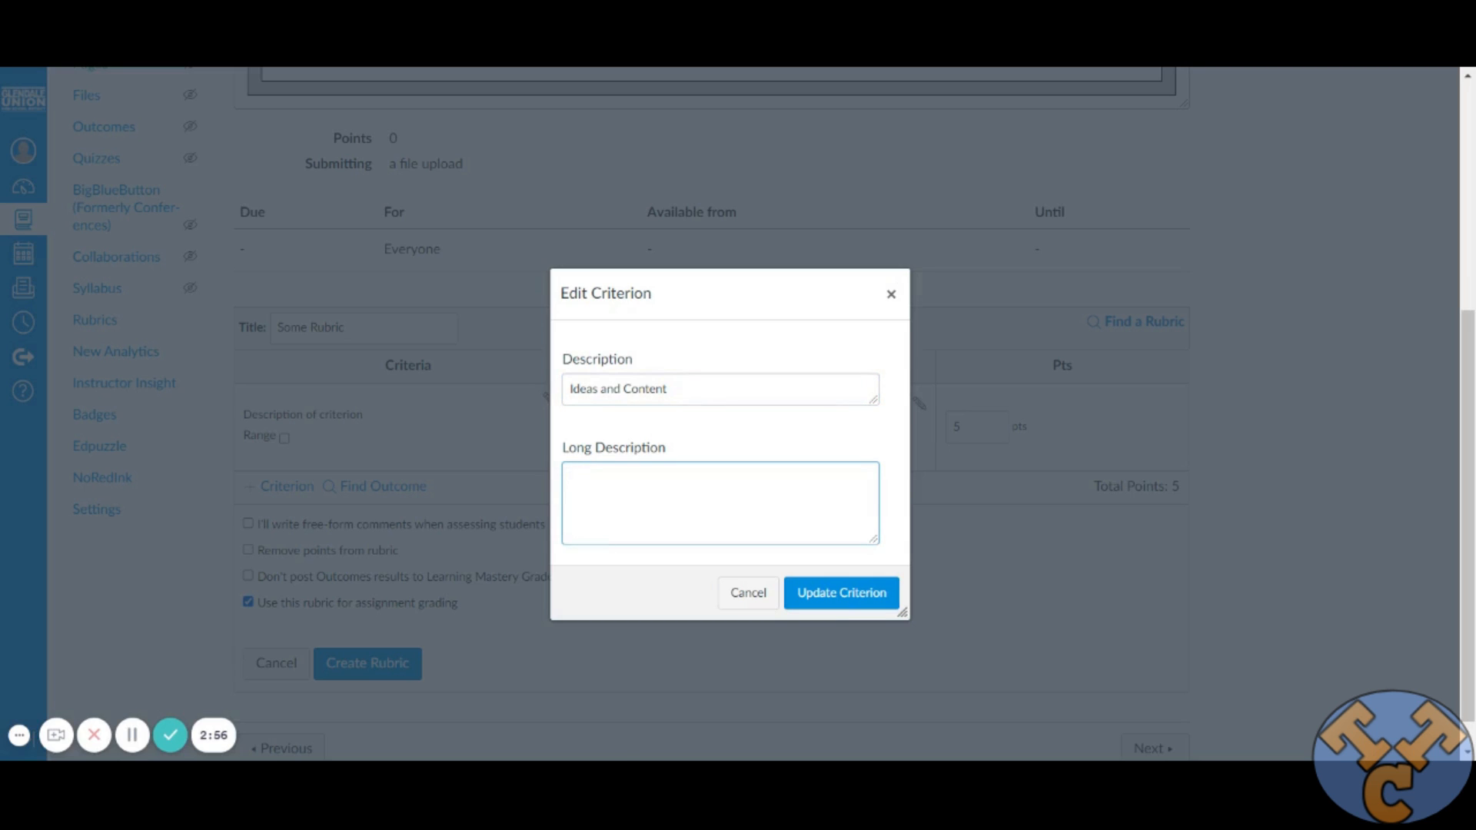
{"action": "left_click", "coordinate": [846, 602]}
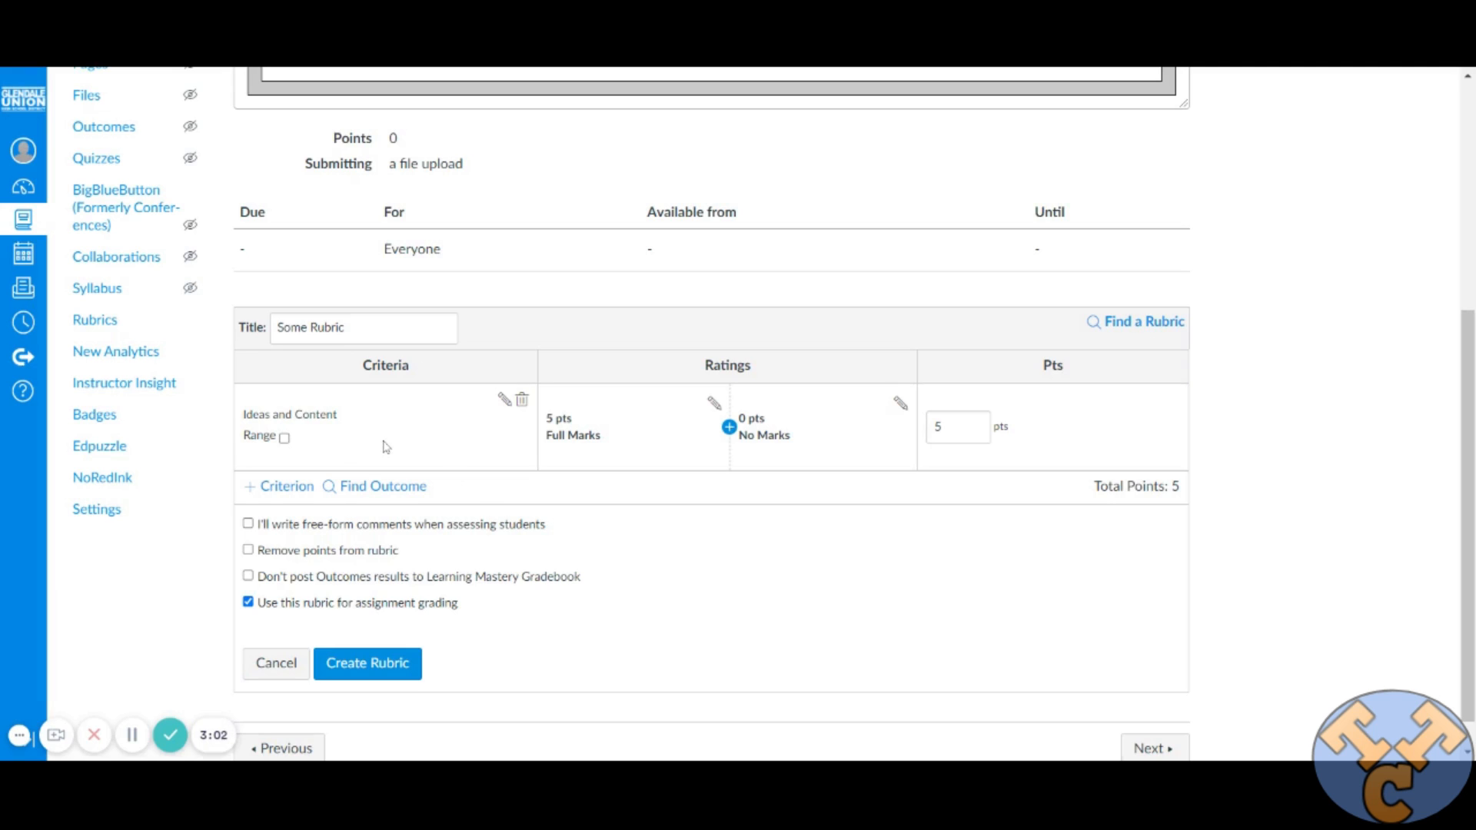
- Change the Full Marks rating of the Ideas and Content criterion to 10 points with the title "Outstanding"
{"action": "left_click", "coordinate": [714, 405]}
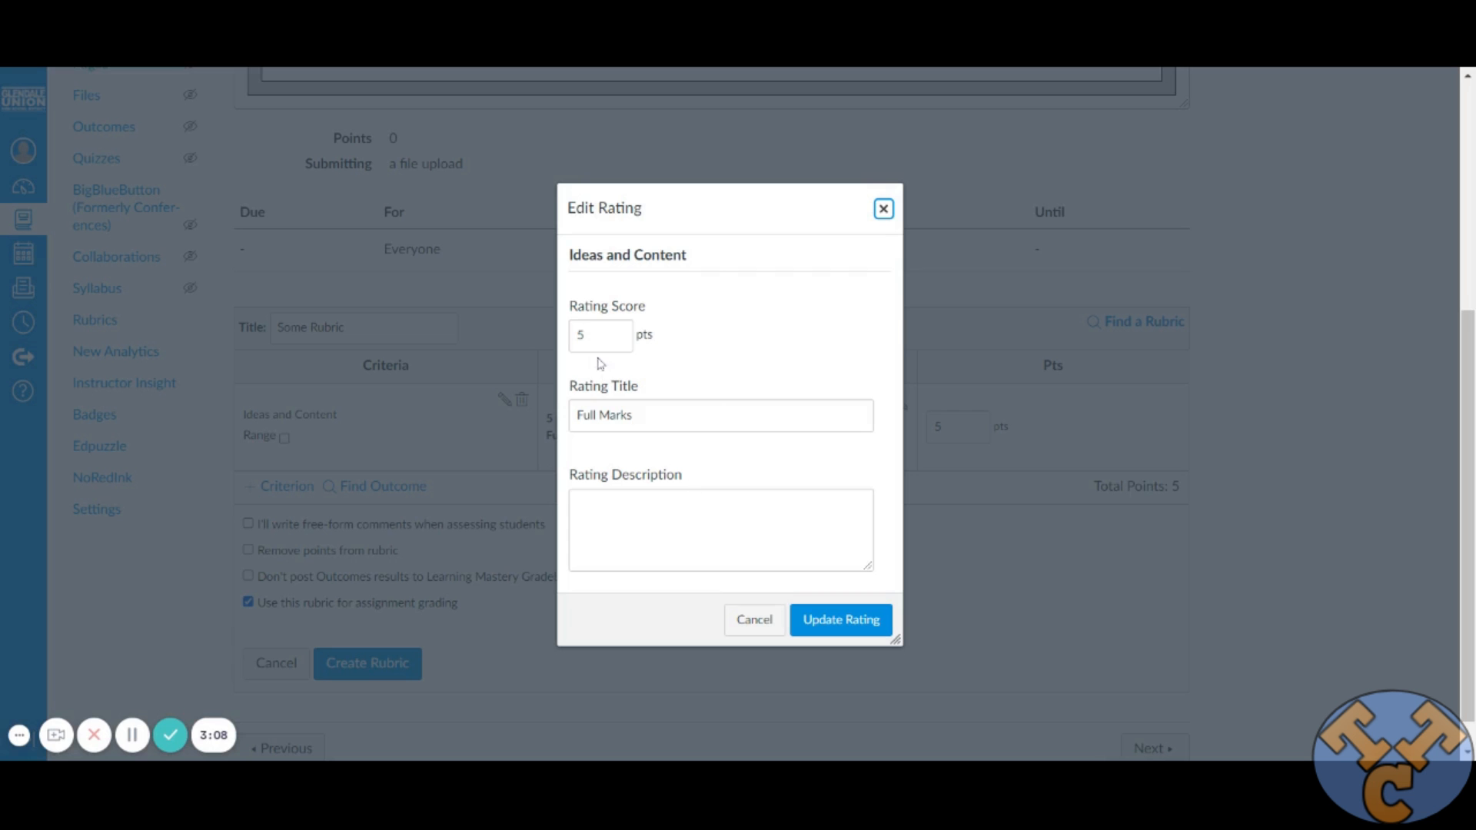
{"action": "double_click", "coordinate": [581, 336]}
{"action": "type", "text": "10"}
{"action": "left_click_drag", "start_coordinate": [632, 415], "coordinate": [578, 415]}
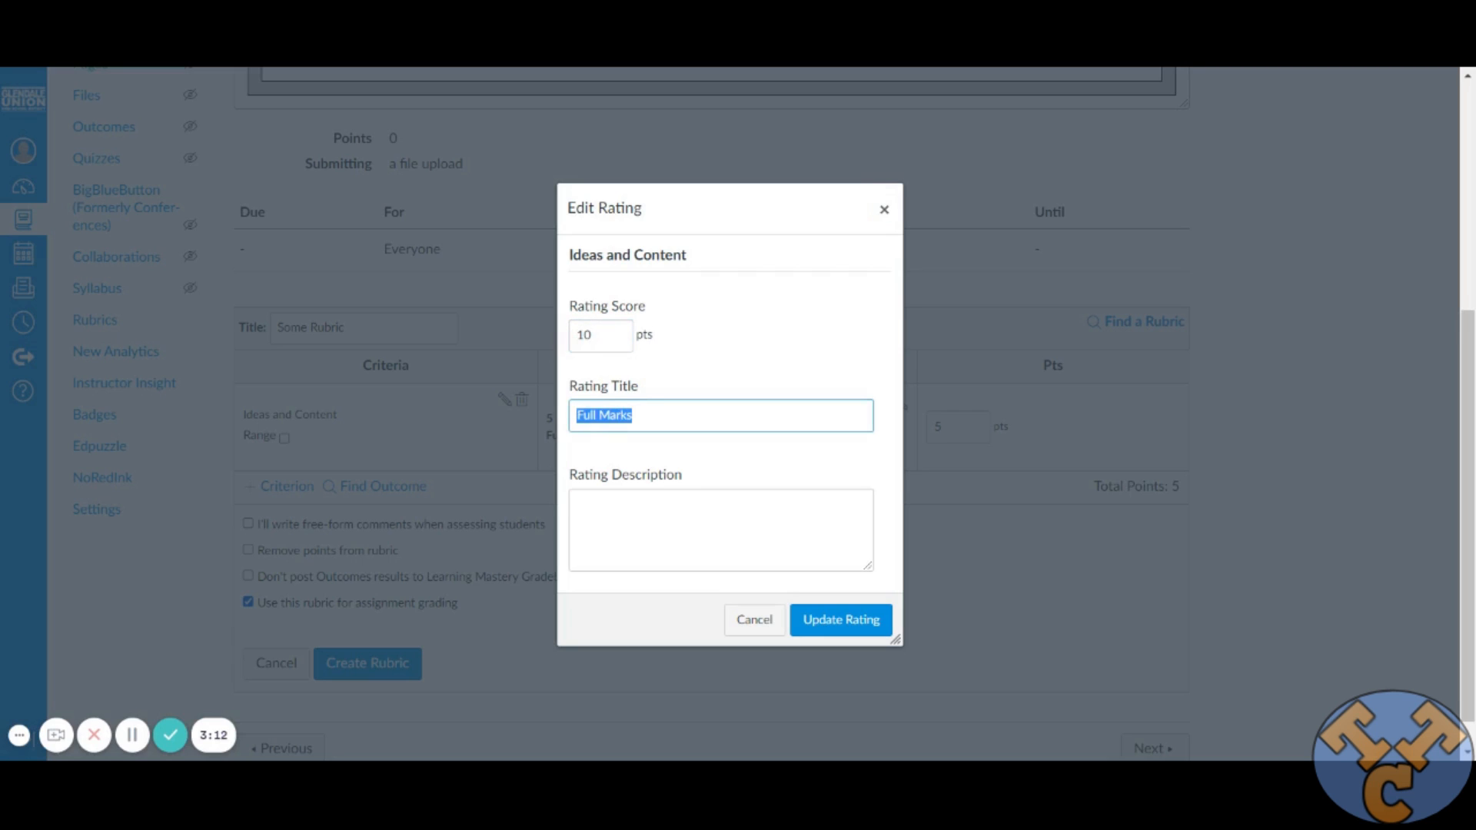
{"action": "type", "text": "Outstanding"}
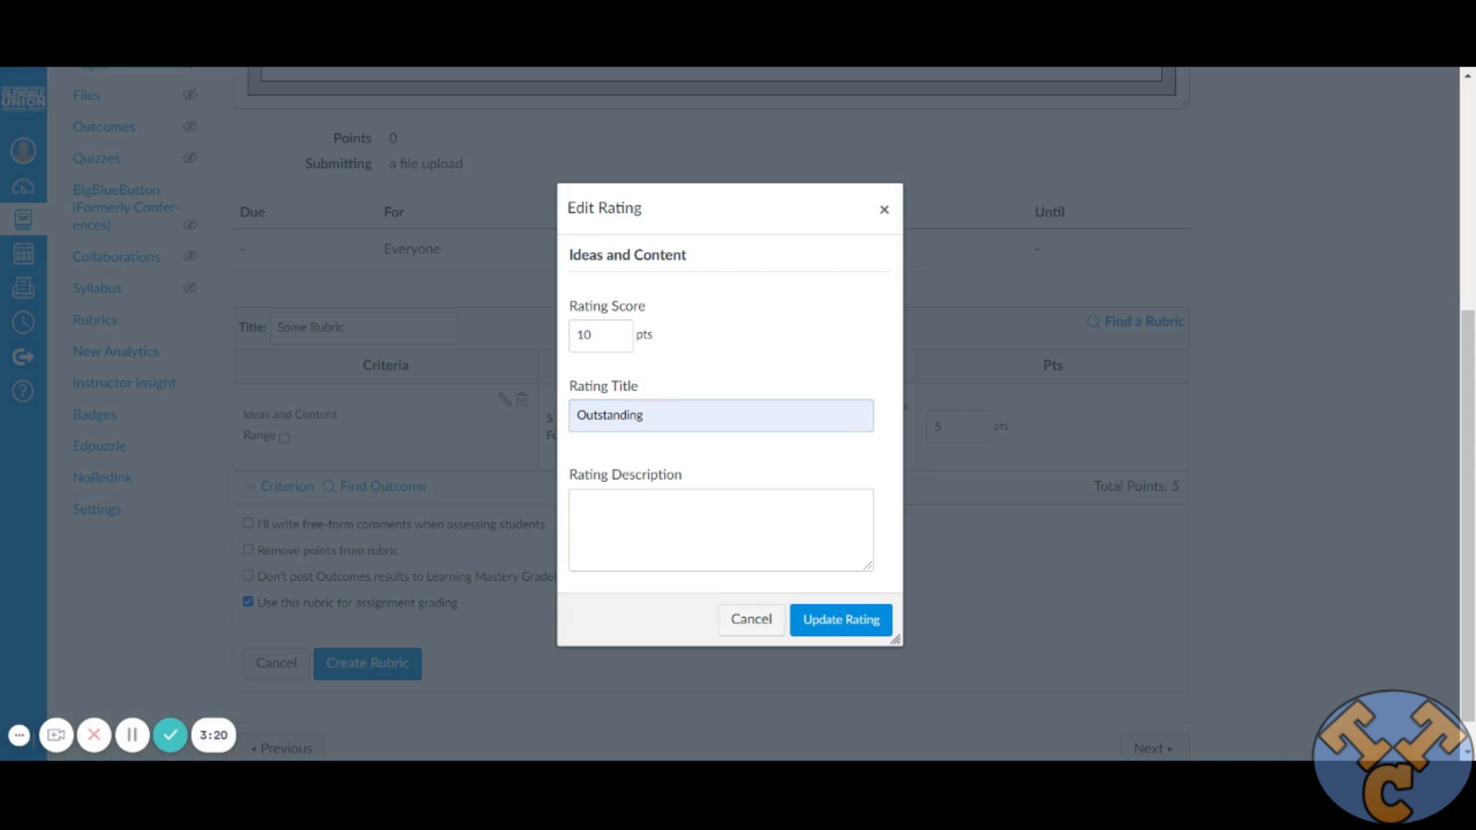
{"action": "left_click", "coordinate": [842, 627]}
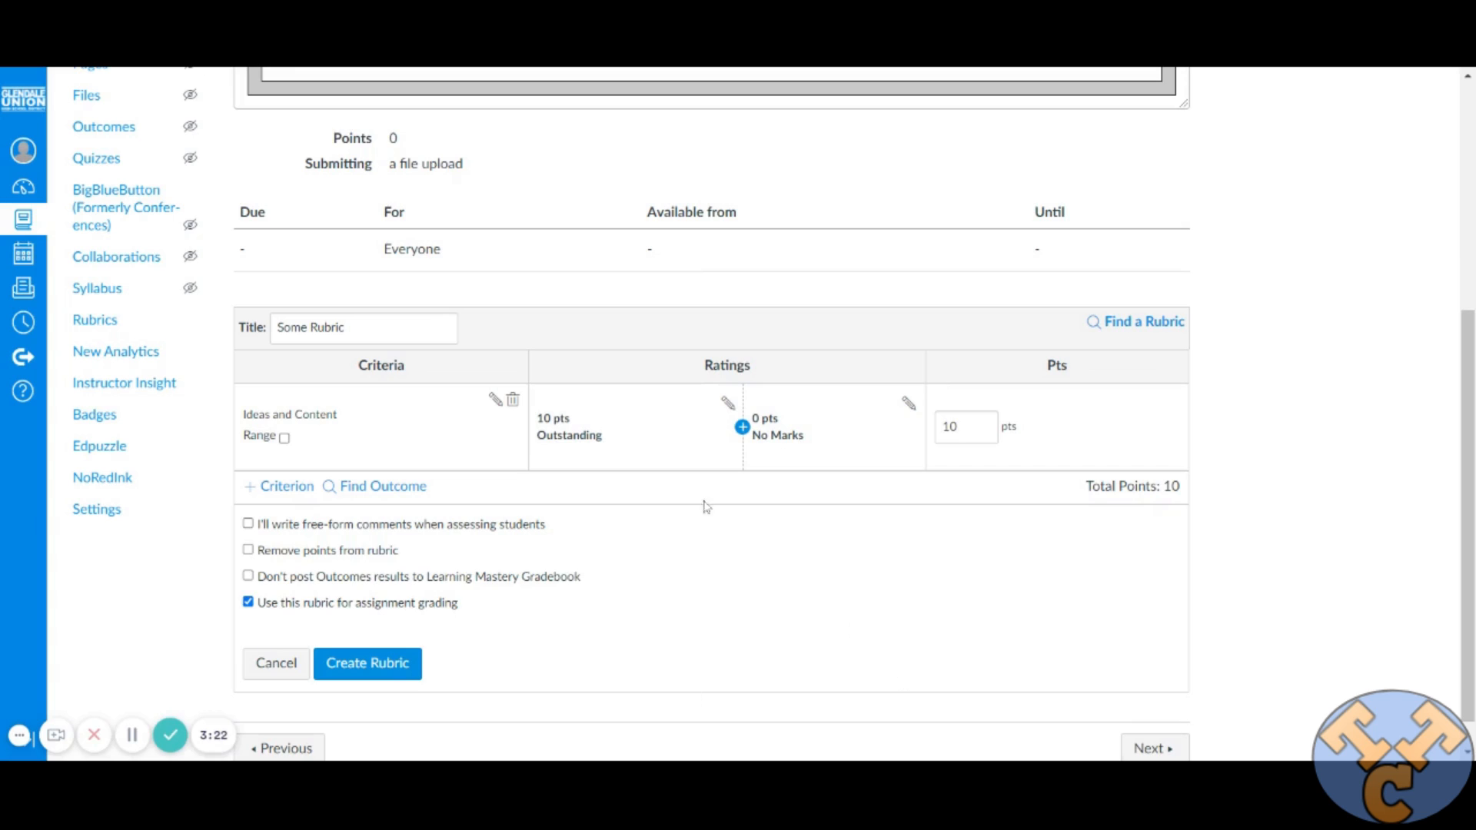
- Add a 9-point rating titled "Highly Successful" between the Outstanding and No Marks ratings
{"action": "left_click", "coordinate": [742, 428]}
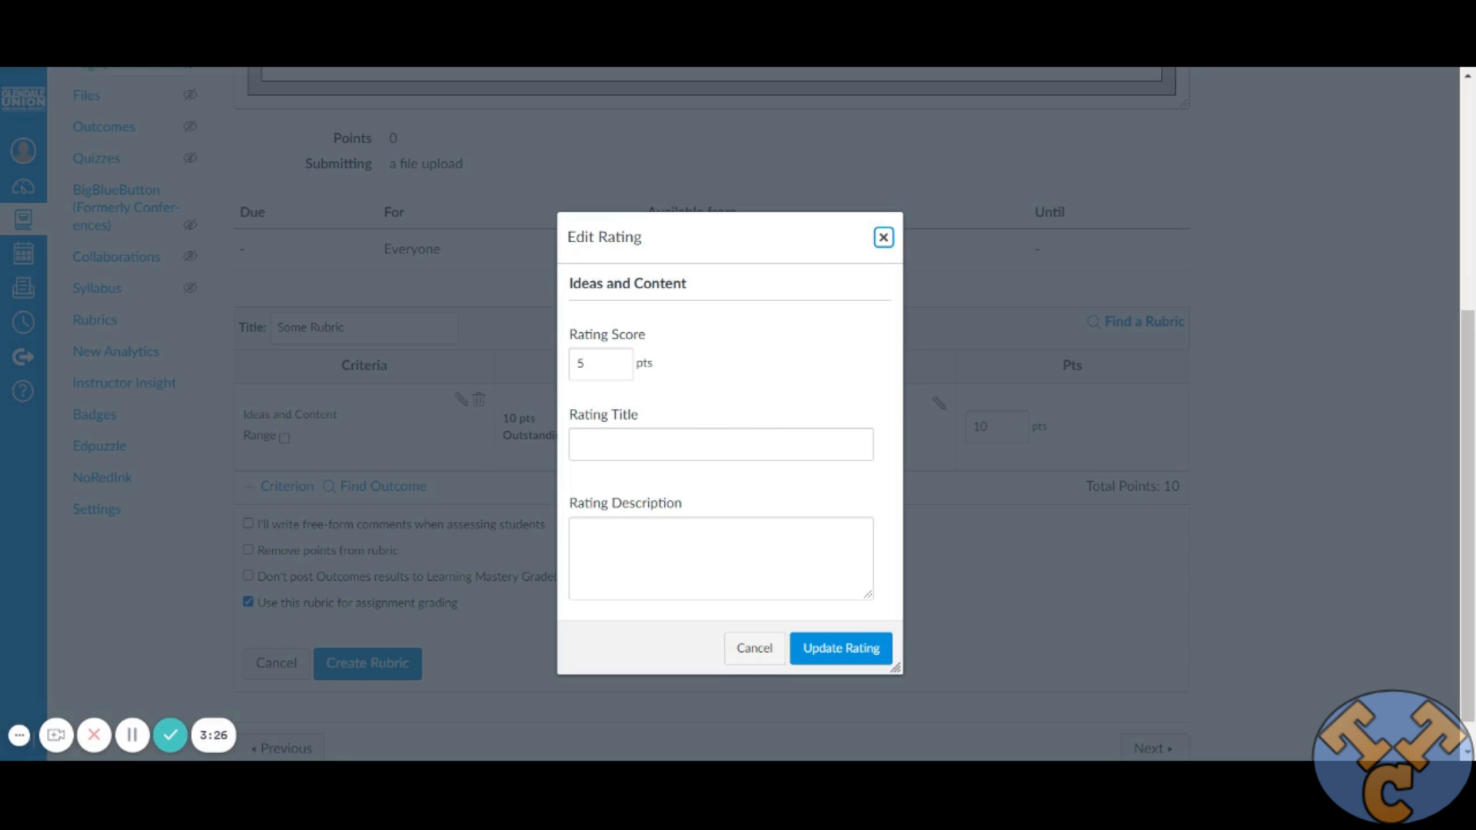
{"action": "key", "text": "Tab"}
{"action": "type", "text": "9"}
{"action": "key", "text": "Tab"}
{"action": "type", "text": "Highly Successful"}
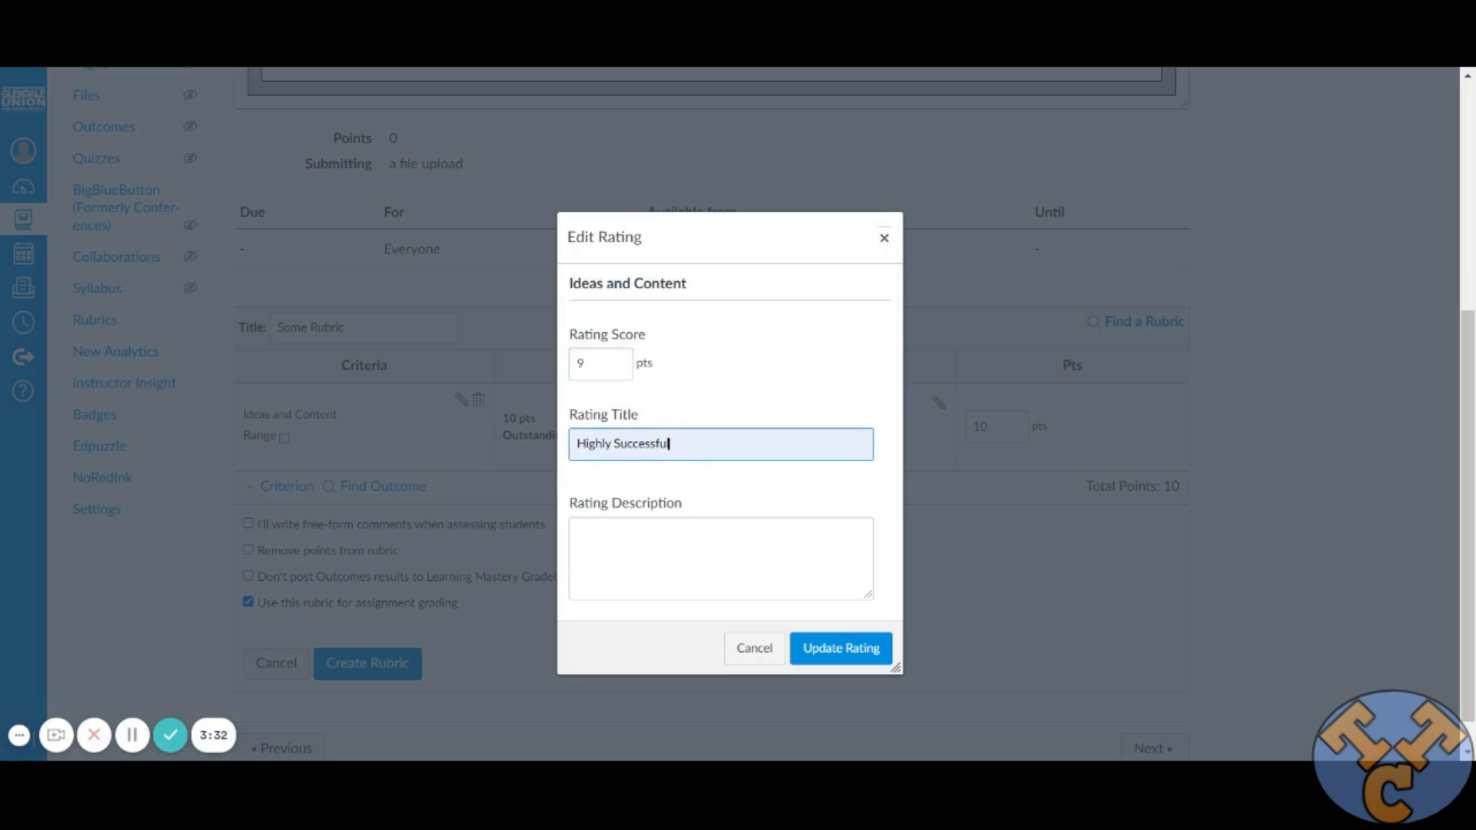
{"action": "left_click", "coordinate": [834, 502]}
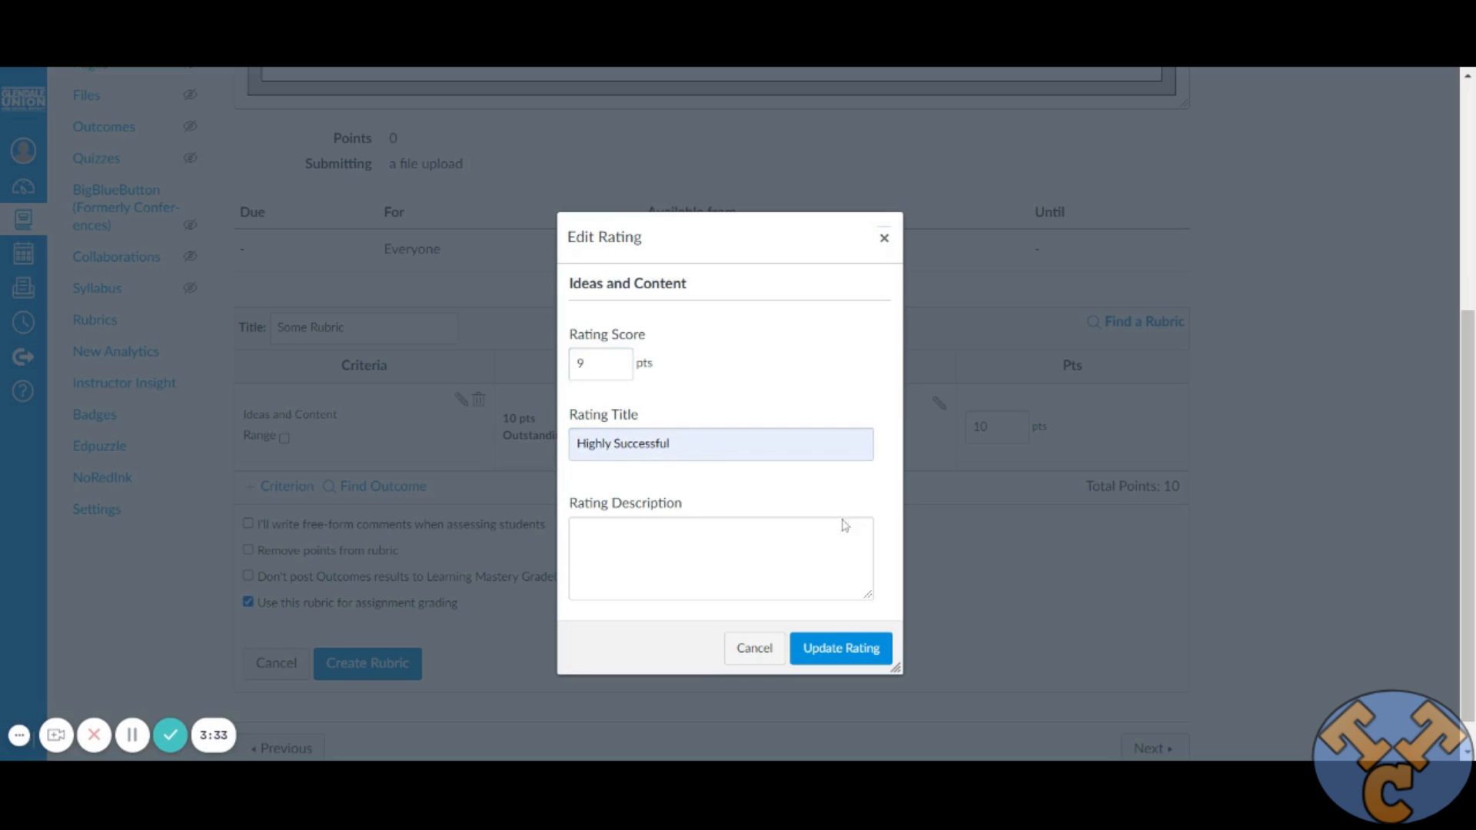
{"action": "left_click", "coordinate": [836, 648]}
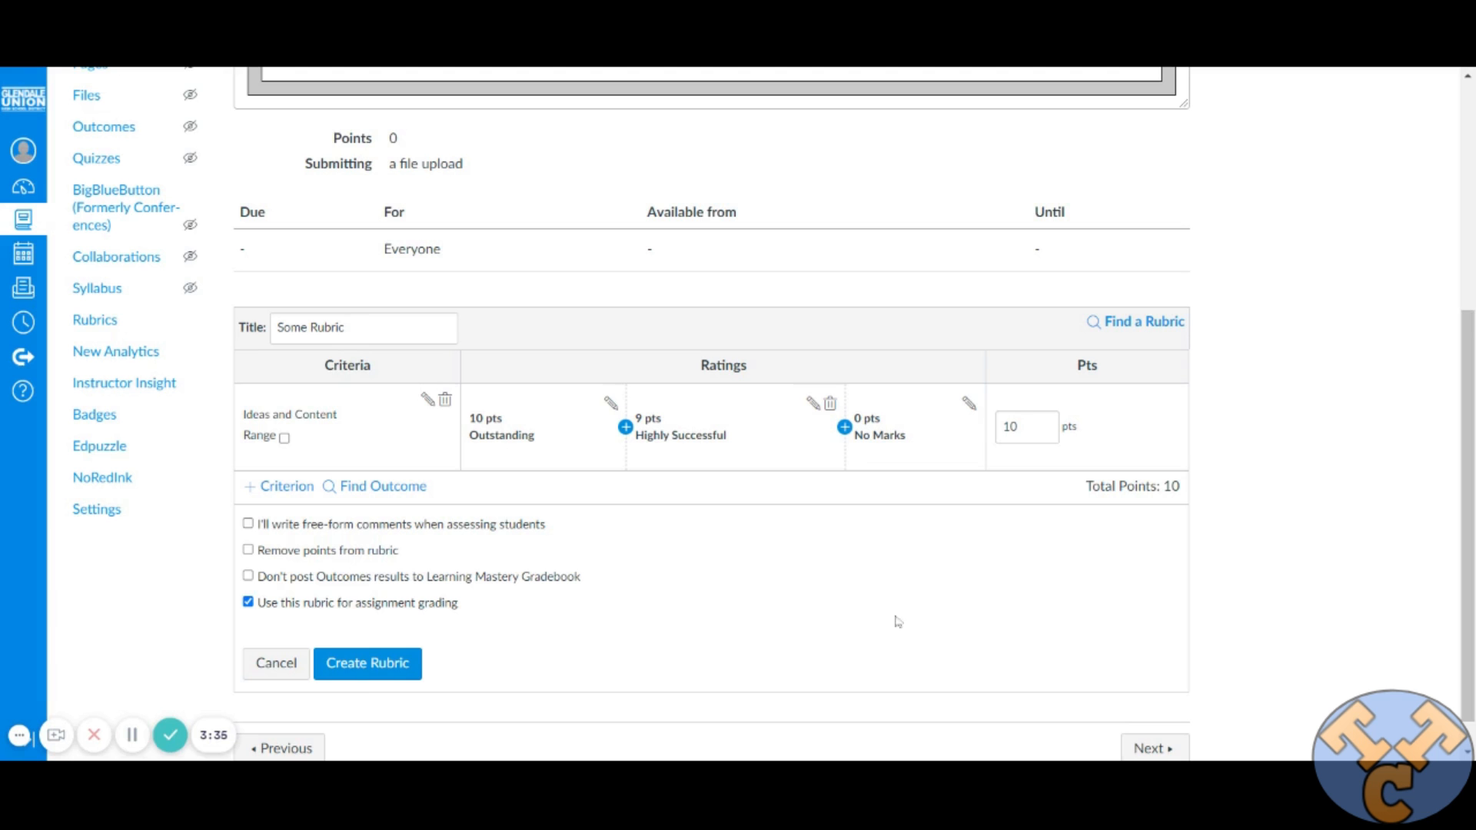
- Add a 7.5-point rating titled "Successful" between the Highly Successful and No Marks ratings
{"action": "left_click", "coordinate": [844, 427]}
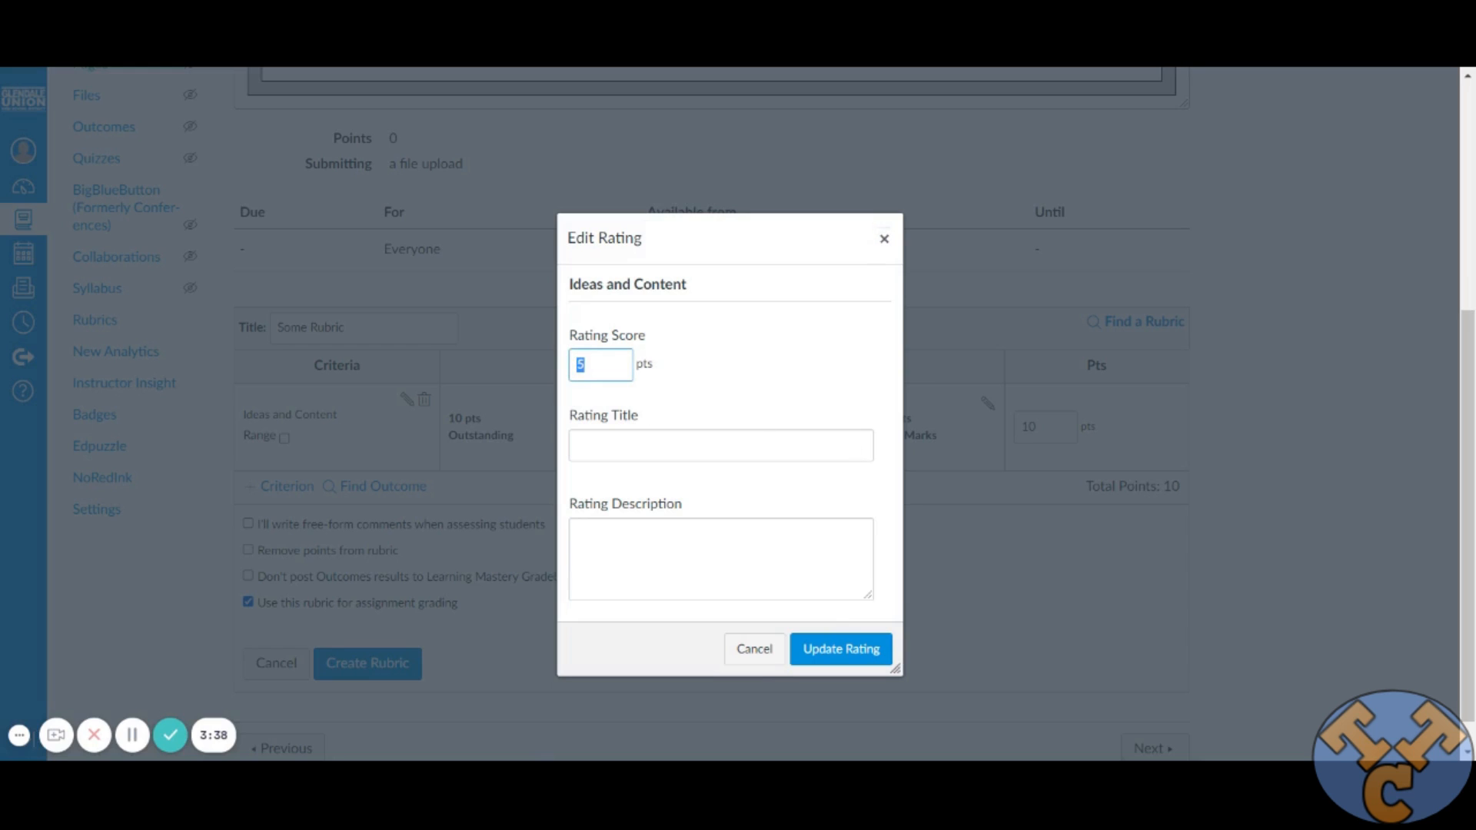
{"action": "type", "text": "7.5"}
{"action": "left_click", "coordinate": [701, 448]}
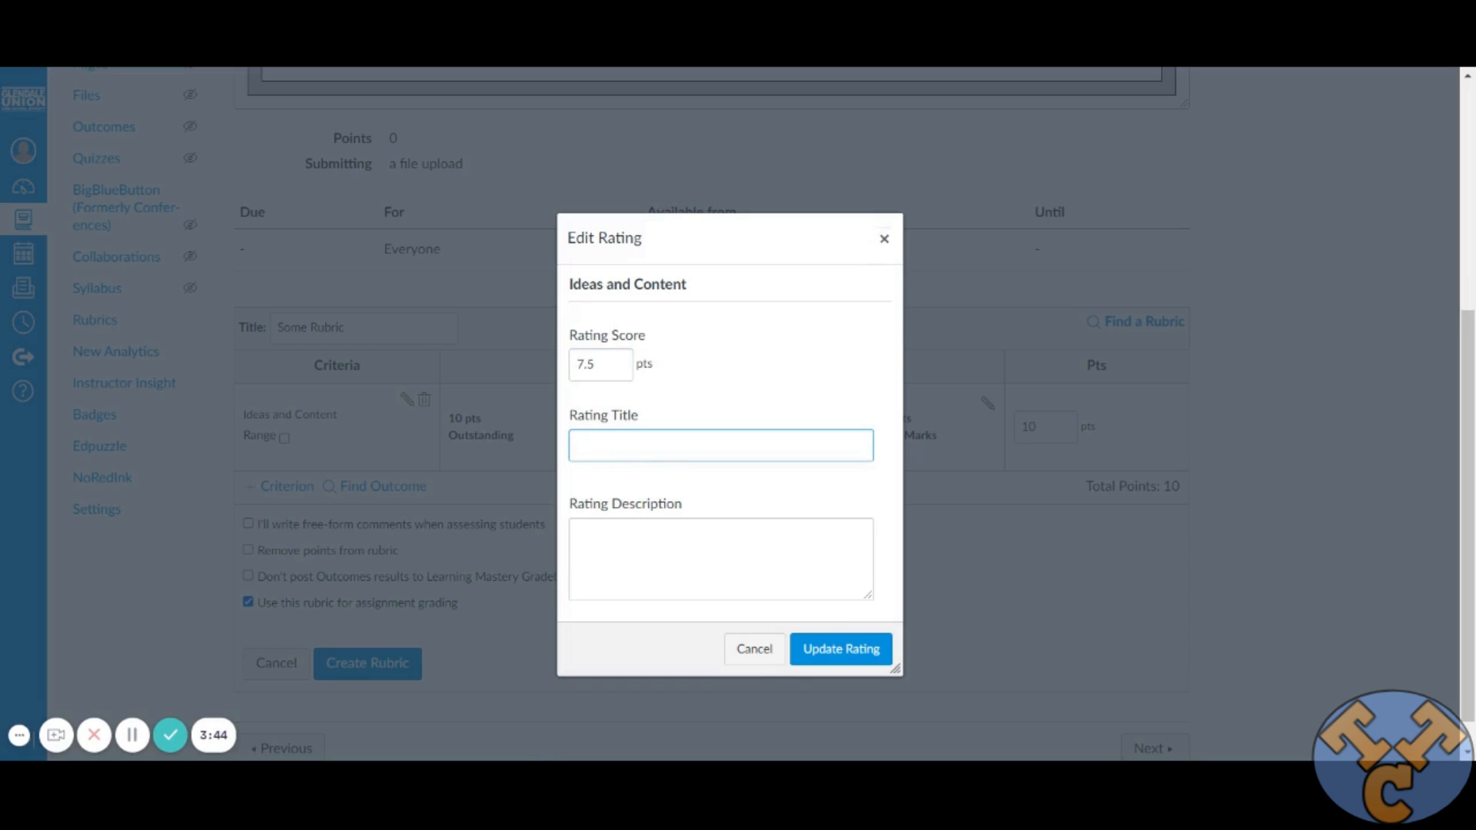
{"action": "type", "text": "Successful"}
{"action": "left_click", "coordinate": [840, 651]}
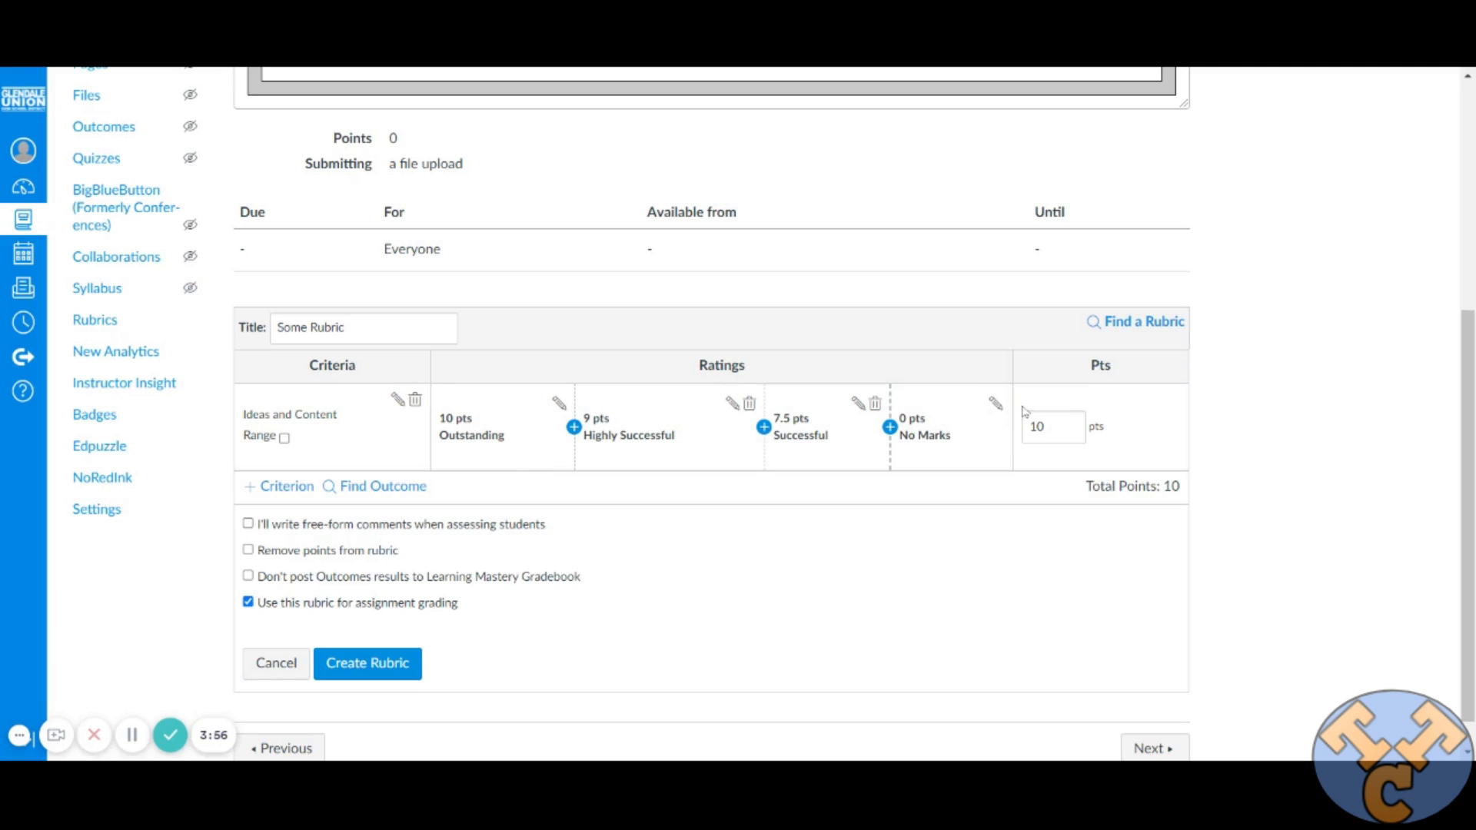
- Duplicate the Ideas and Content criterion and change the copy's description to "Language Conventions"
{"action": "left_click", "coordinate": [286, 486]}
{"action": "scroll", "coordinate": [388, 571], "scroll_direction": "down", "scroll_amount": 3}
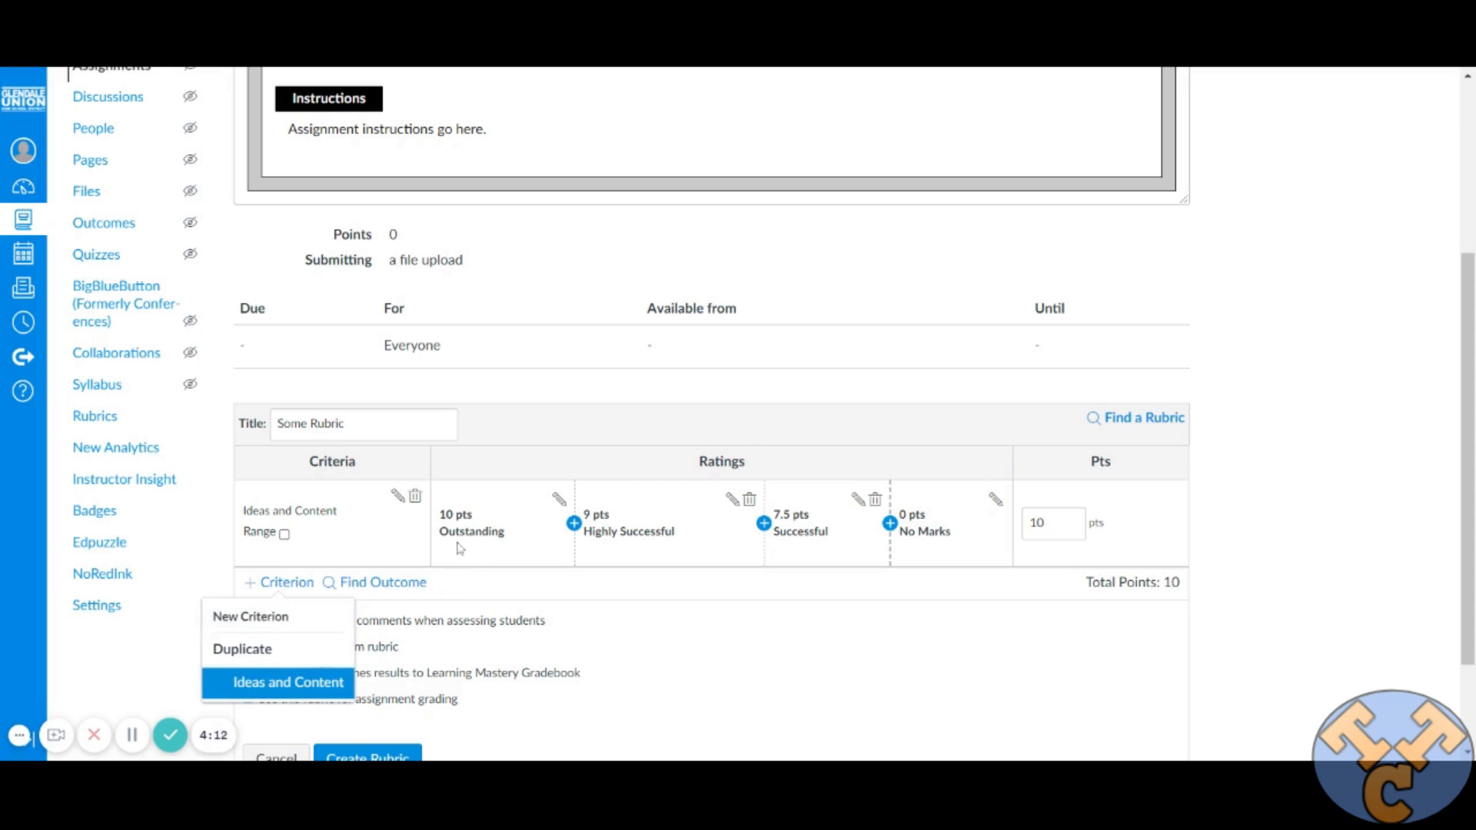
{"action": "left_click", "coordinate": [279, 691]}
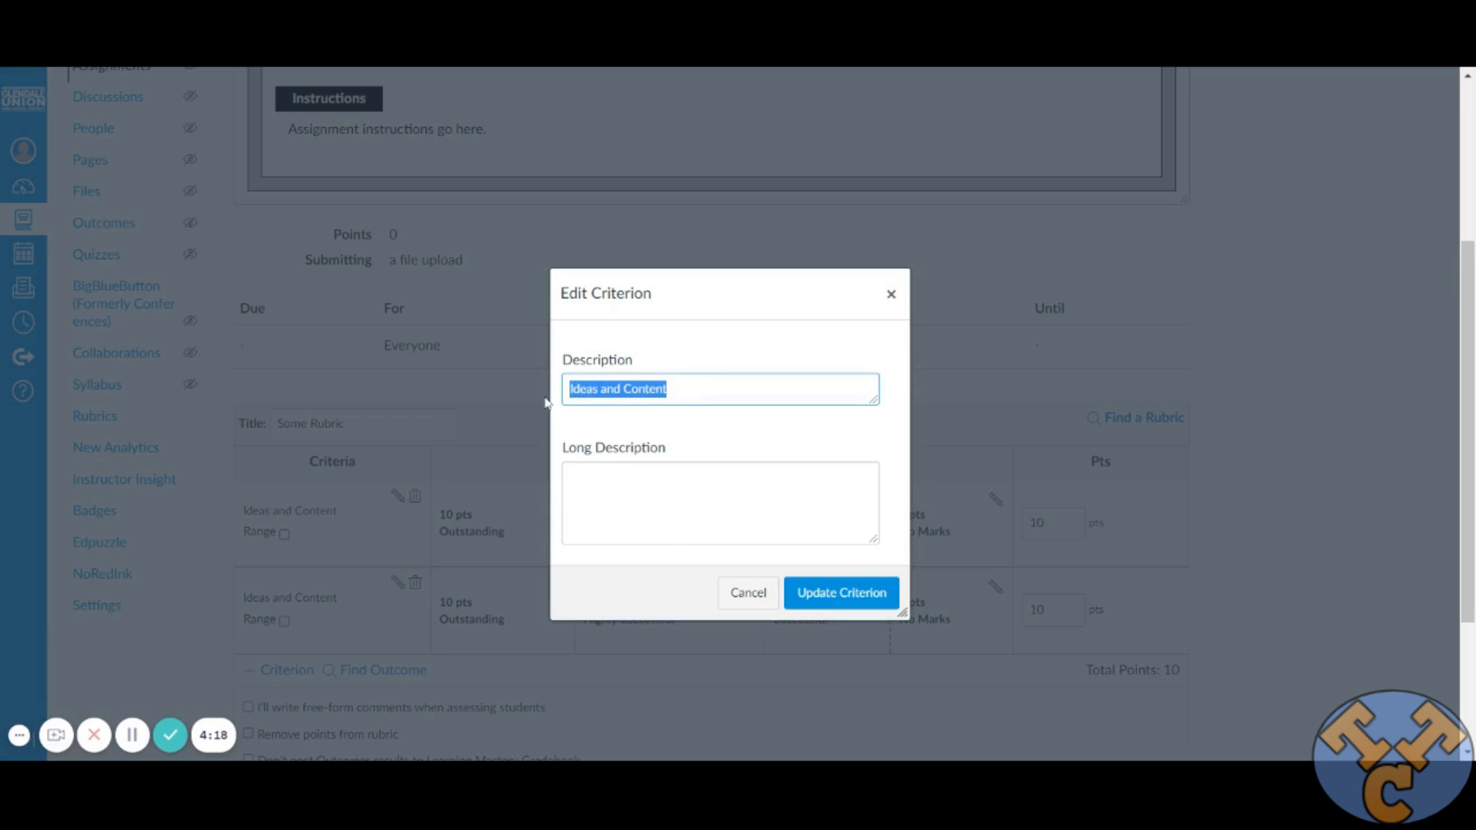
{"action": "type", "text": "Language"}
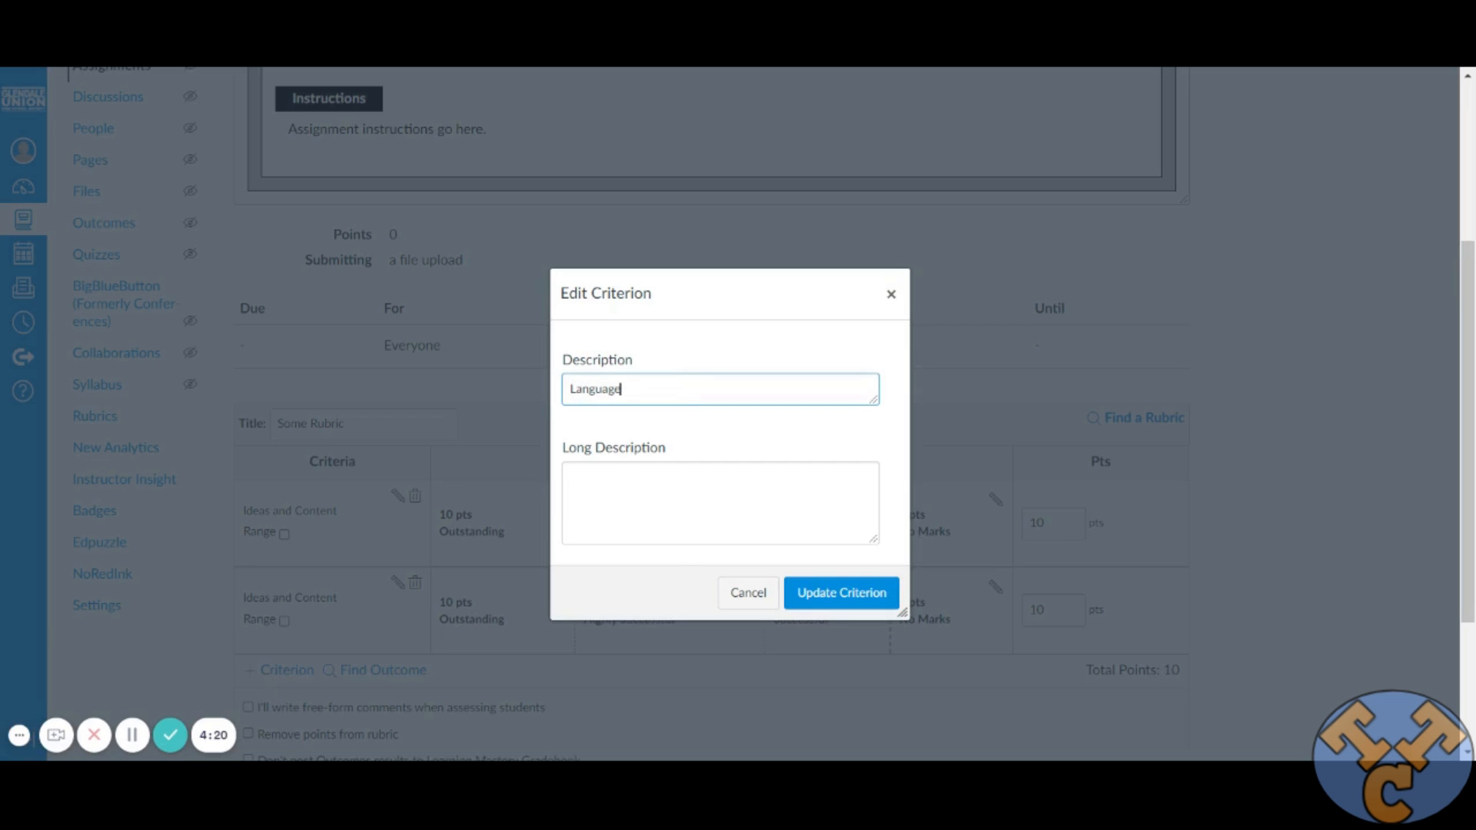
{"action": "type", "text": "s Convertions"}
{"action": "left_click", "coordinate": [843, 601]}
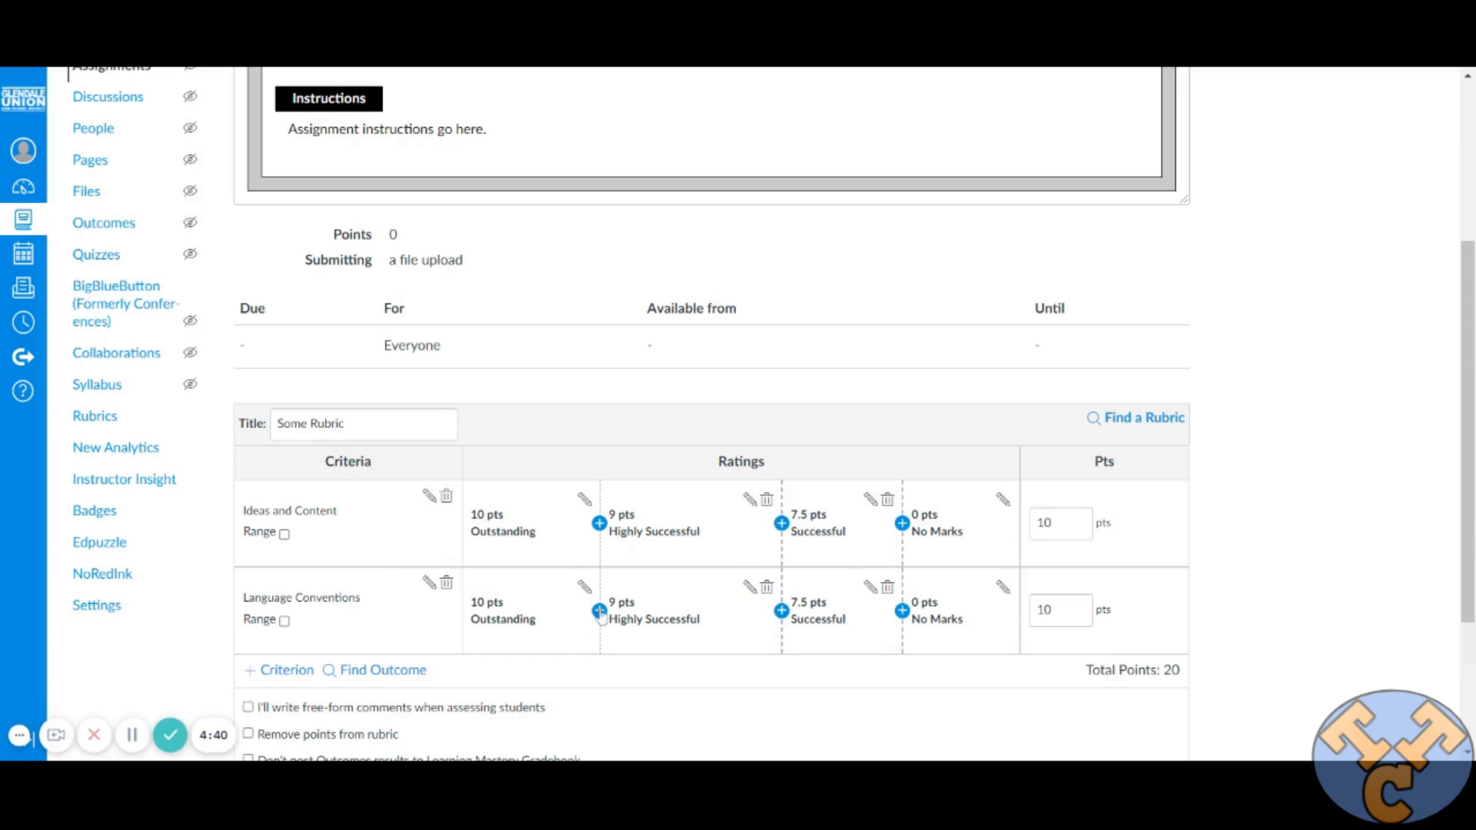
{"action": "left_click", "coordinate": [585, 588]}
{"action": "left_click", "coordinate": [607, 366]}
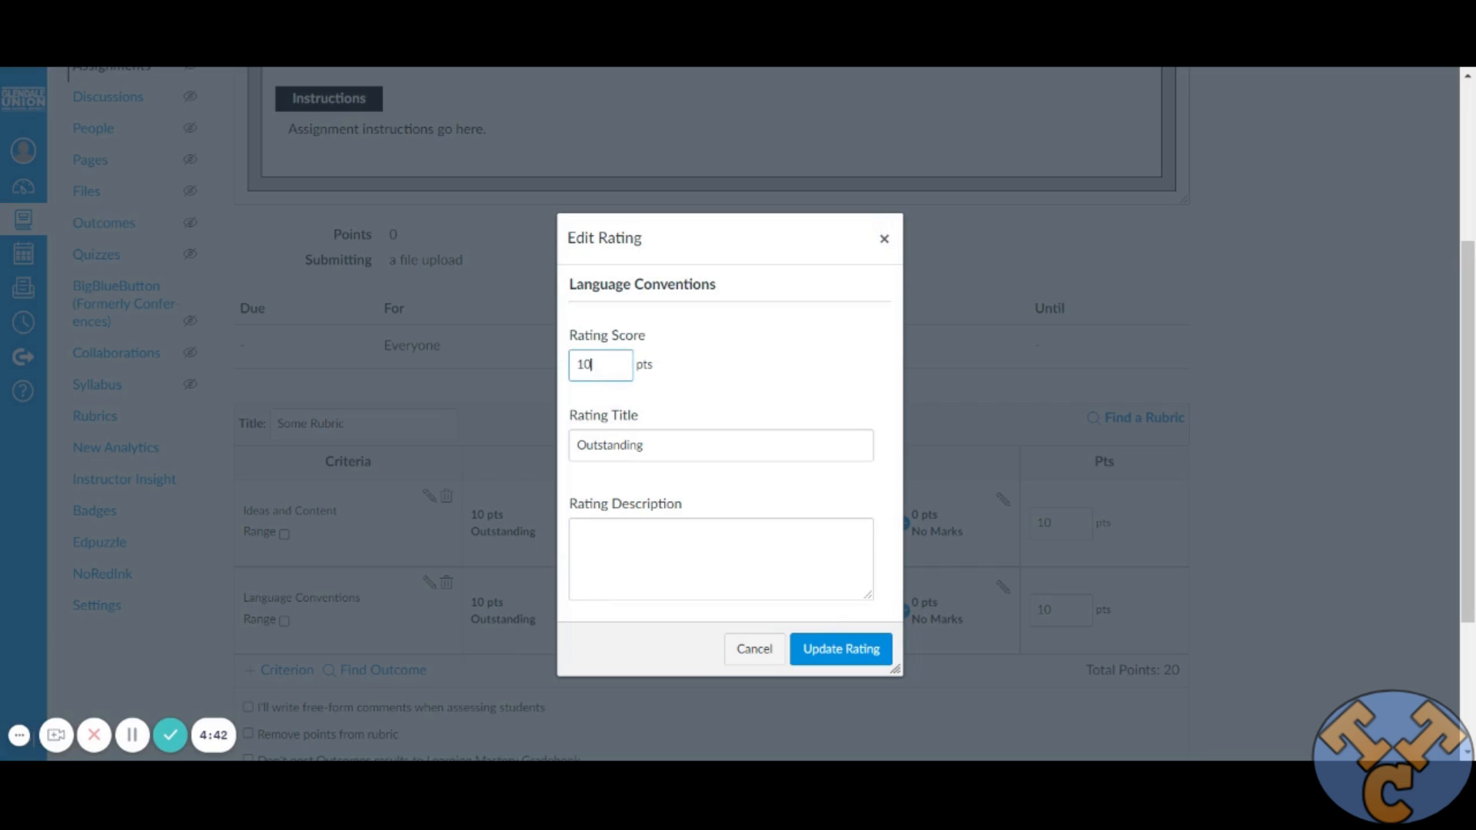
{"action": "key", "text": "BackSpace"}
{"action": "key", "text": "BackSpace"}
{"action": "left_click", "coordinate": [753, 649]}
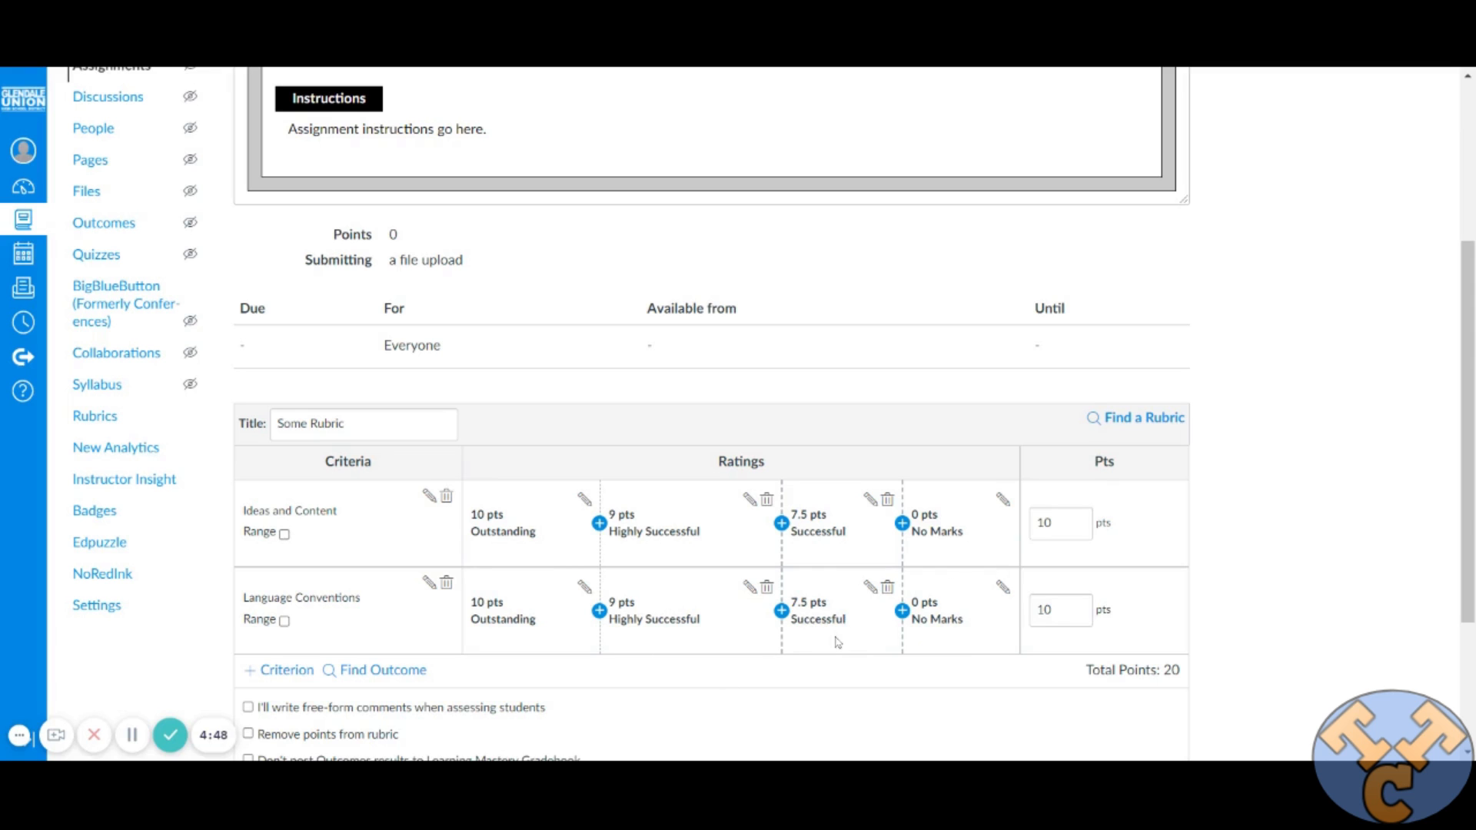
- Change the rubric's title to "Rubric Sample"
{"action": "scroll", "coordinate": [840, 637], "scroll_direction": "down", "scroll_amount": 1}
{"action": "scroll", "coordinate": [840, 636], "scroll_direction": "down", "scroll_amount": 1}
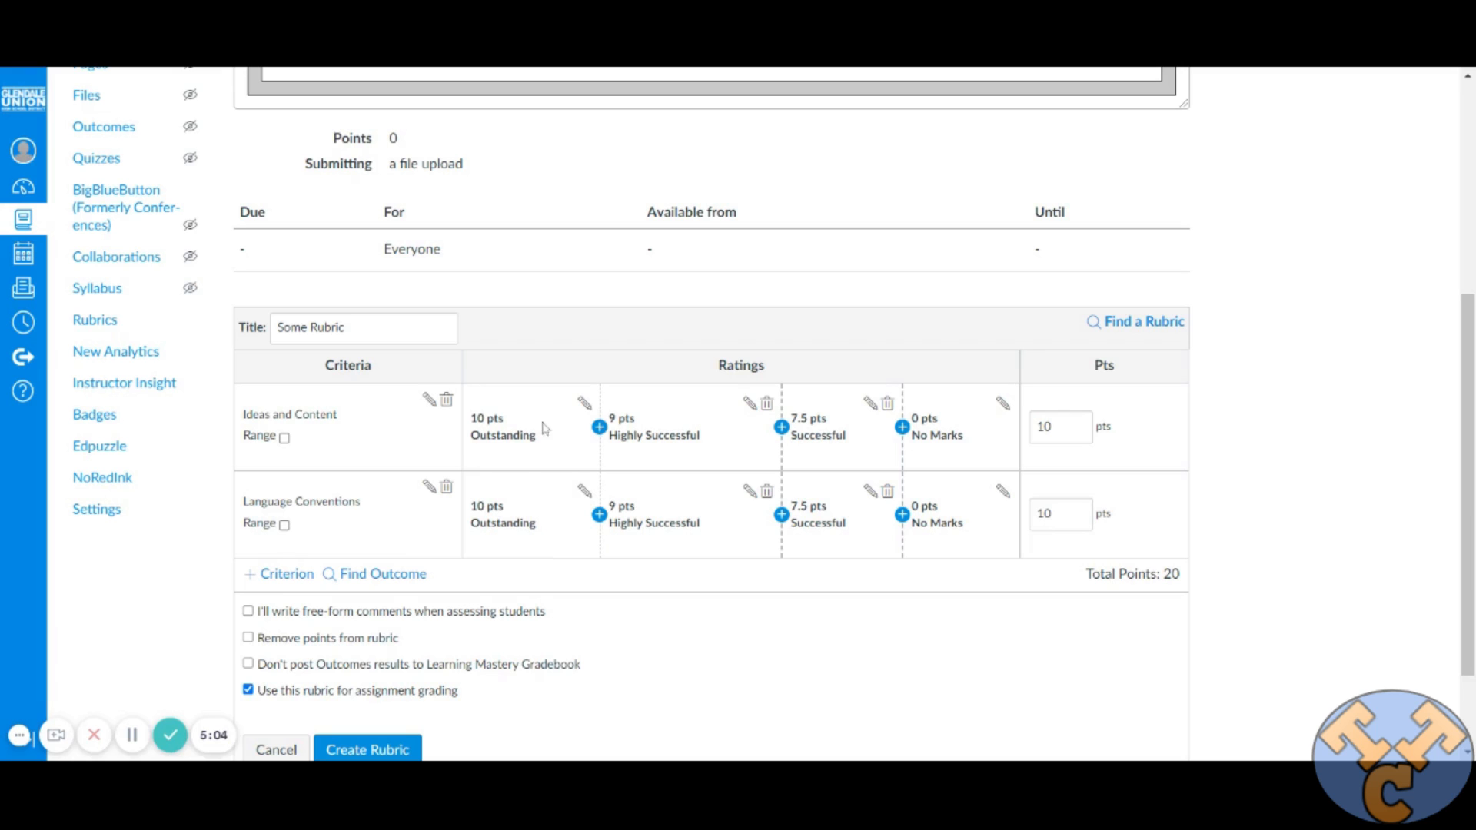
{"action": "scroll", "coordinate": [574, 559], "scroll_direction": "down", "scroll_amount": 2}
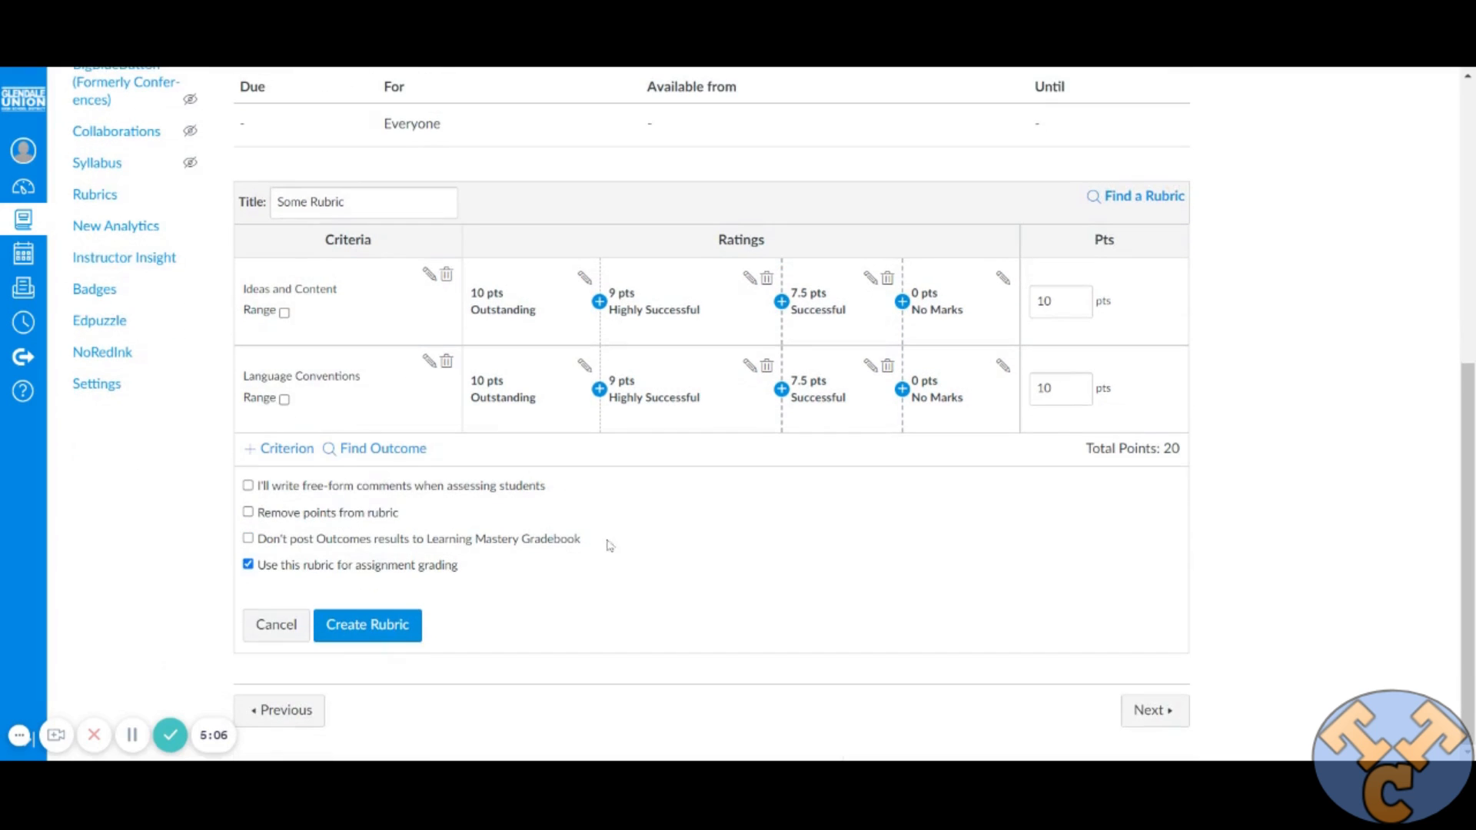
{"action": "triple_click", "coordinate": [315, 203]}
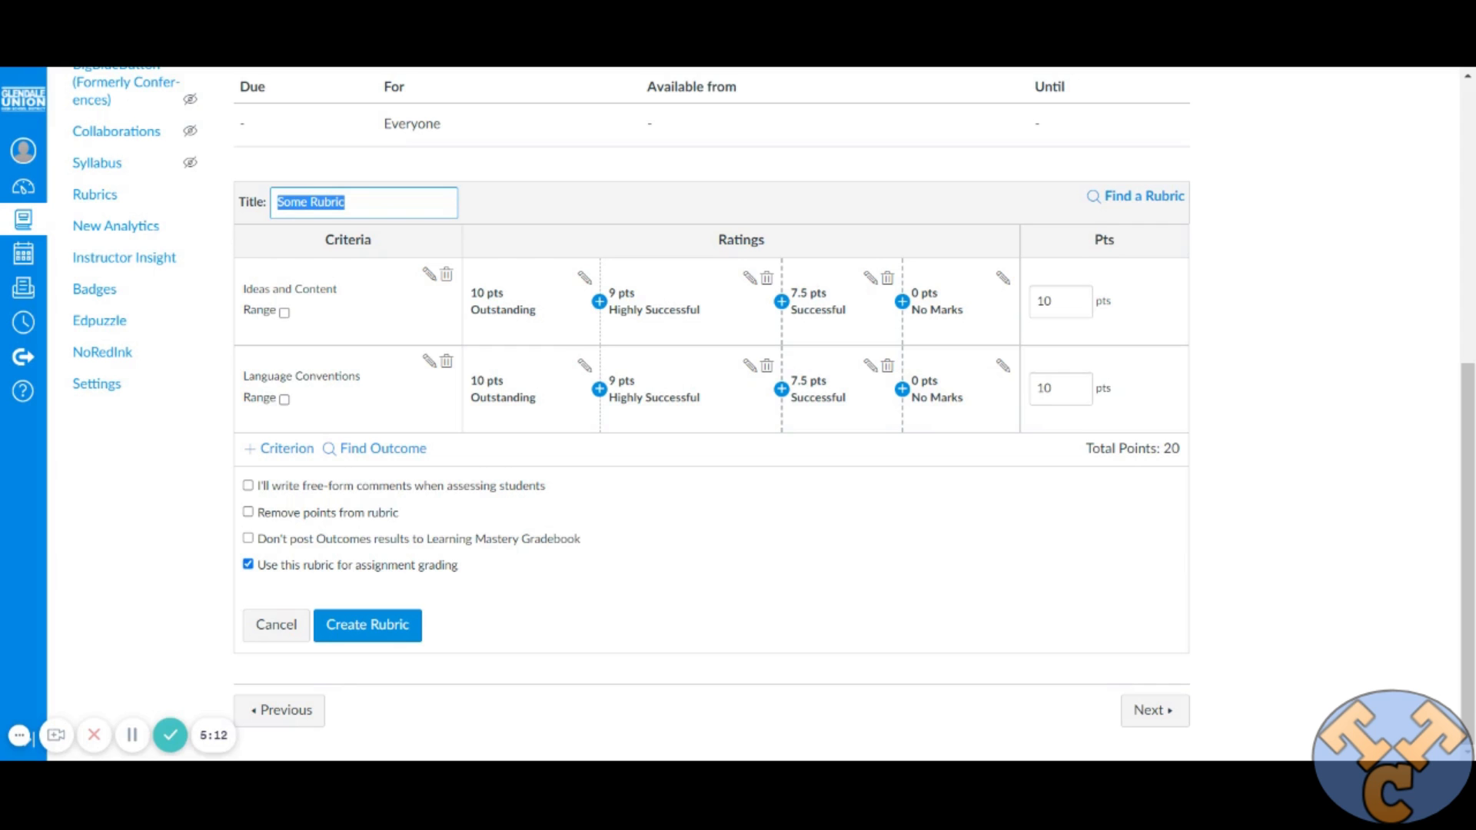
{"action": "scroll", "coordinate": [415, 421], "scroll_direction": "up", "scroll_amount": 6}
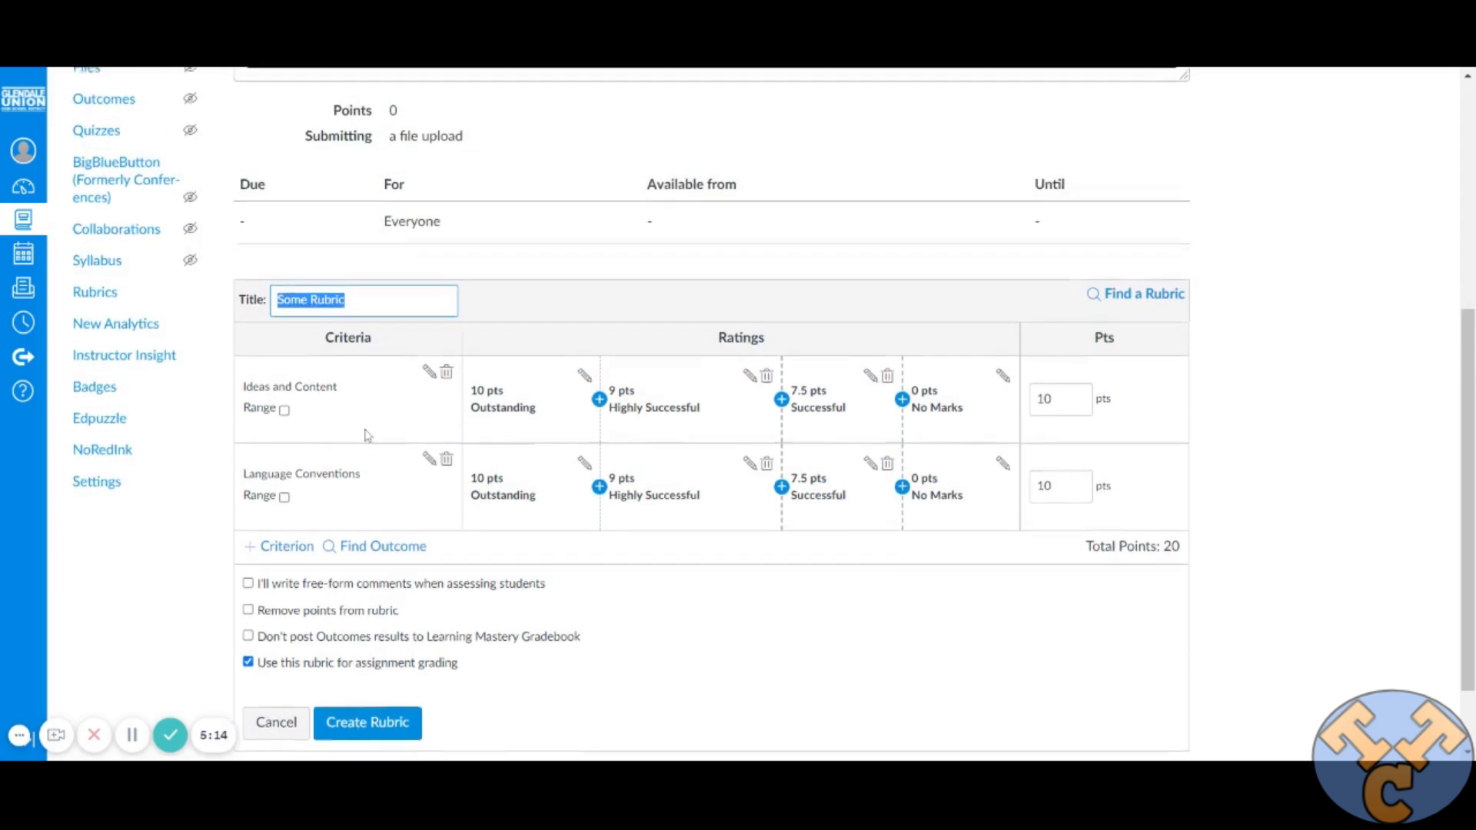
{"action": "scroll", "coordinate": [426, 421], "scroll_direction": "down", "scroll_amount": 2}
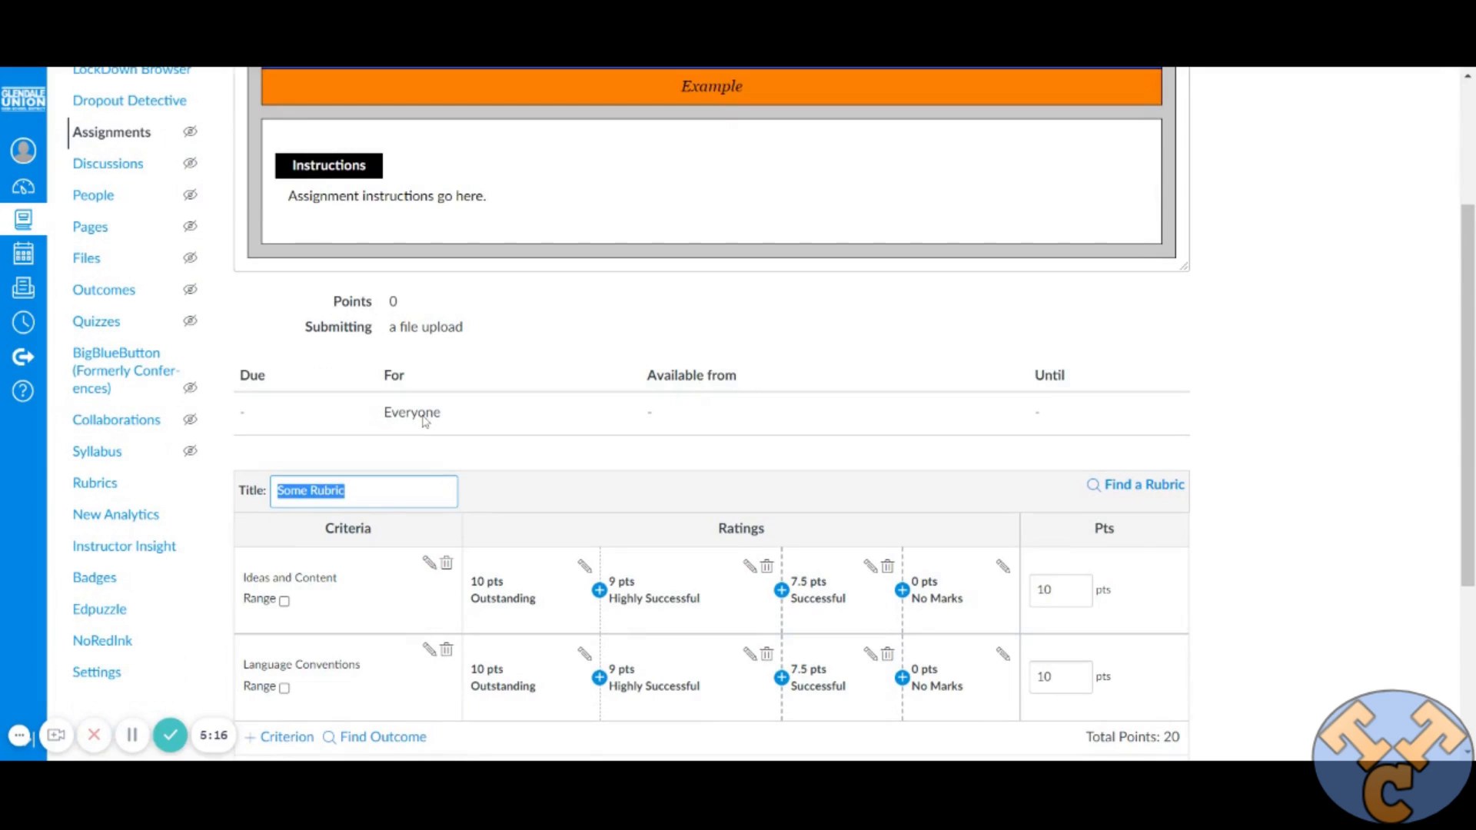
{"action": "type", "text": "Rubri"}
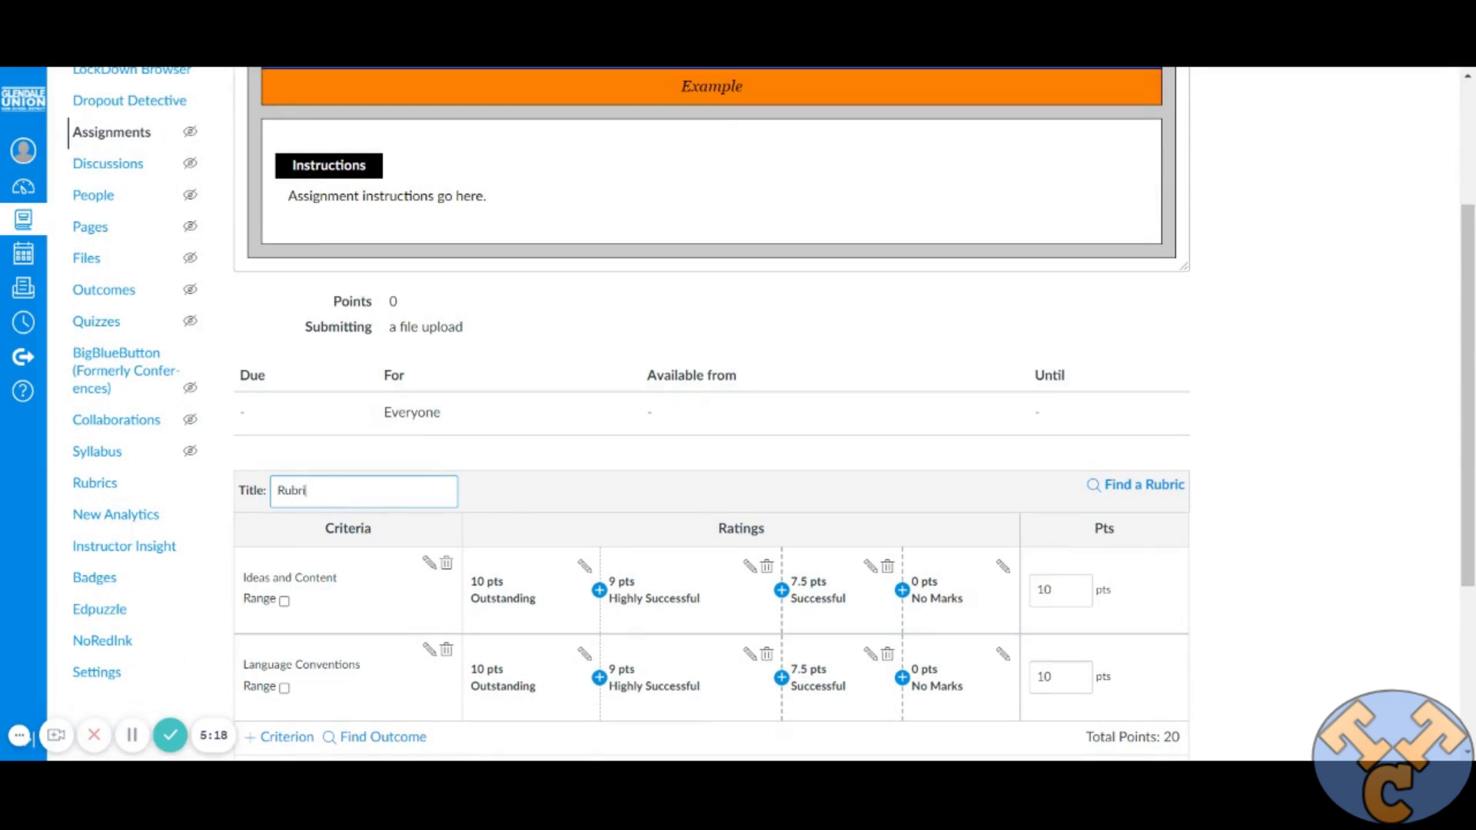
{"action": "type", "text": "c Sample"}
- Create the rubric and change the assignment's points to match the rubric's total
{"action": "scroll", "coordinate": [607, 517], "scroll_direction": "down", "scroll_amount": 2}
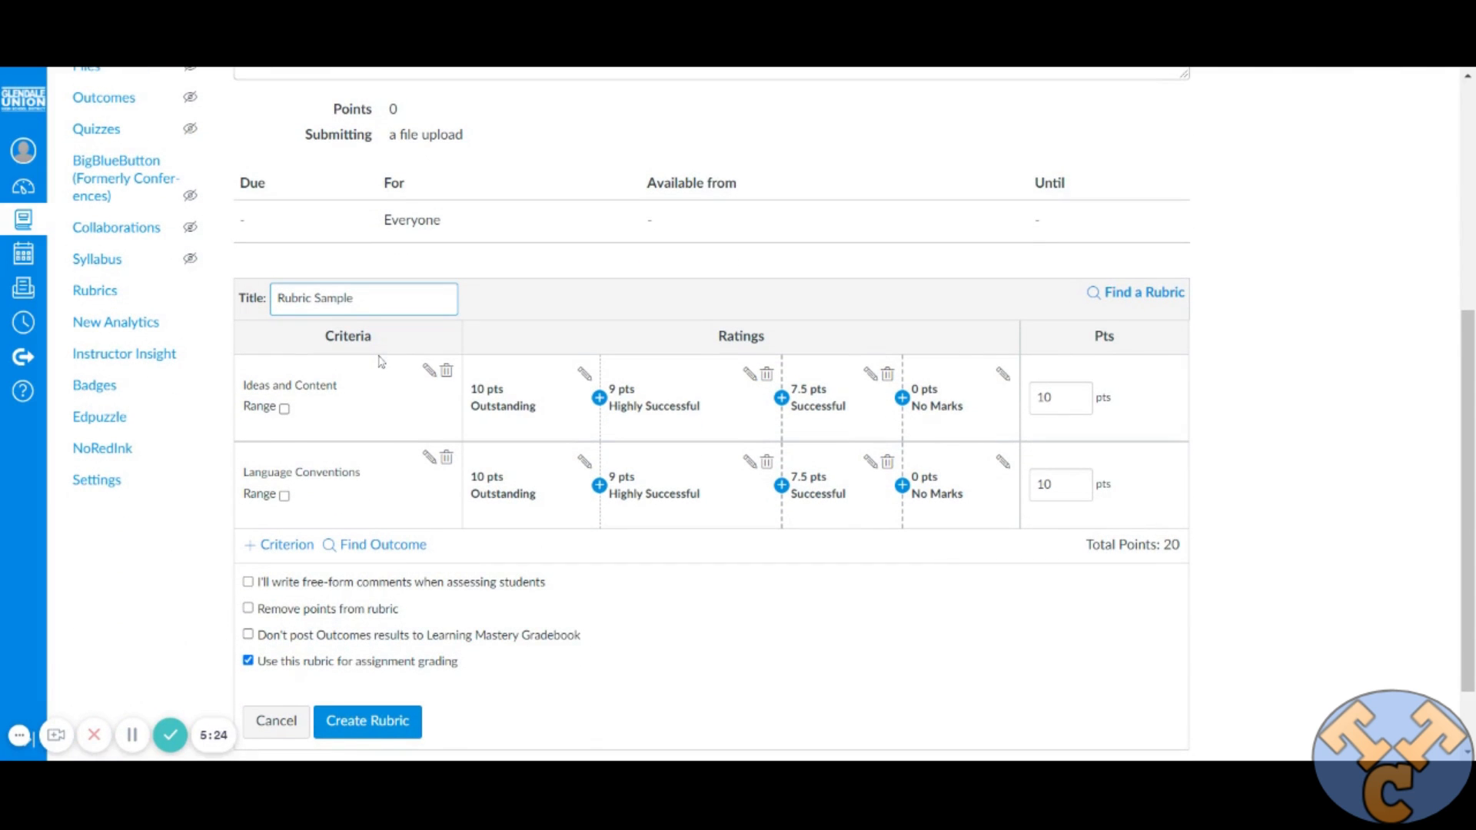
{"action": "scroll", "coordinate": [523, 599], "scroll_direction": "down", "scroll_amount": 1}
{"action": "left_click", "coordinate": [369, 624]}
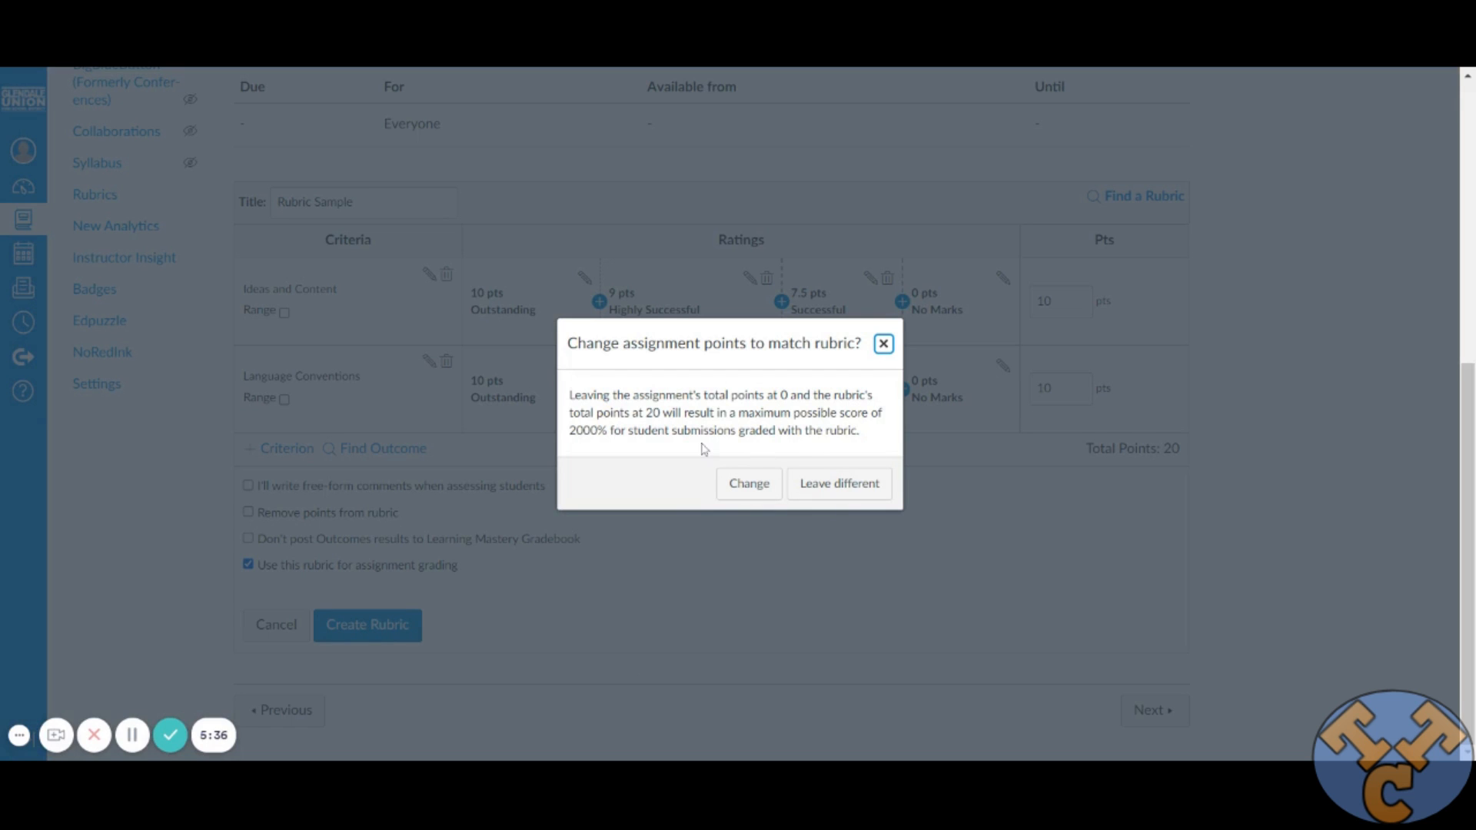
{"action": "left_click", "coordinate": [750, 483]}
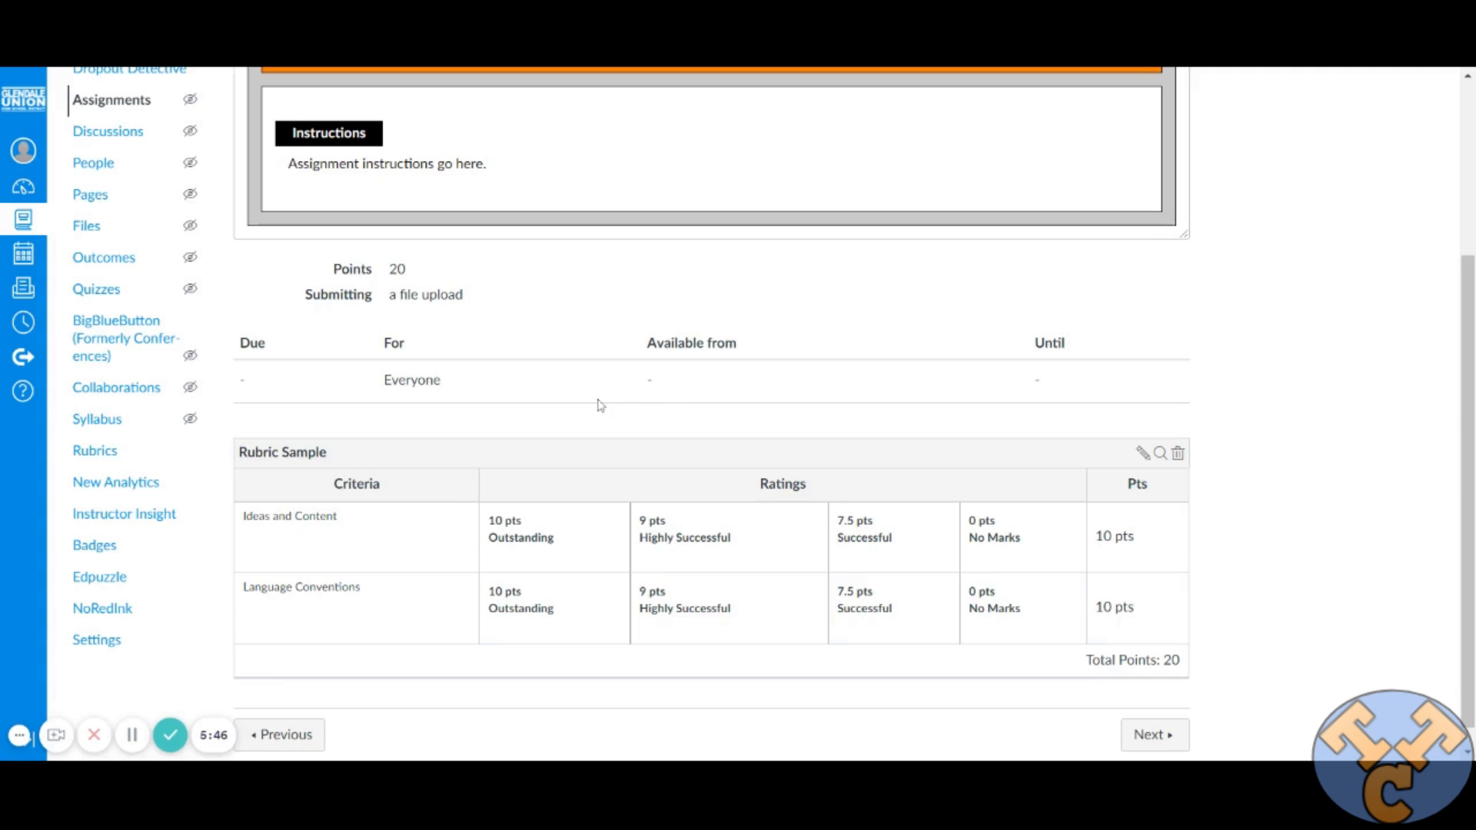
- Review the assignment's points and submission details together with the criteria and ratings of the saved rubric
{"action": "scroll", "coordinate": [730, 419], "scroll_direction": "up", "scroll_amount": 3}
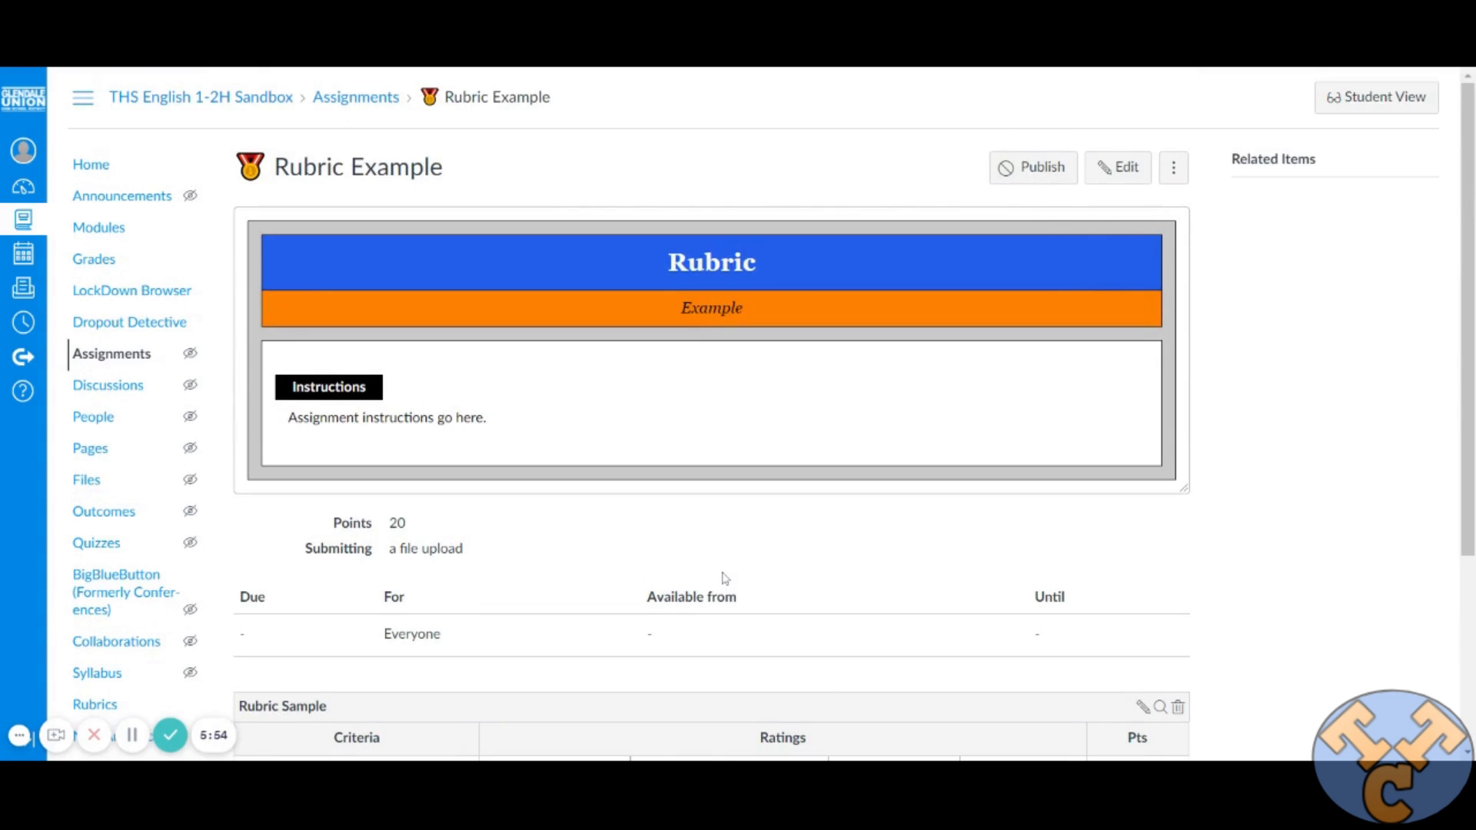
{"action": "scroll", "coordinate": [742, 580], "scroll_direction": "down", "scroll_amount": 3}
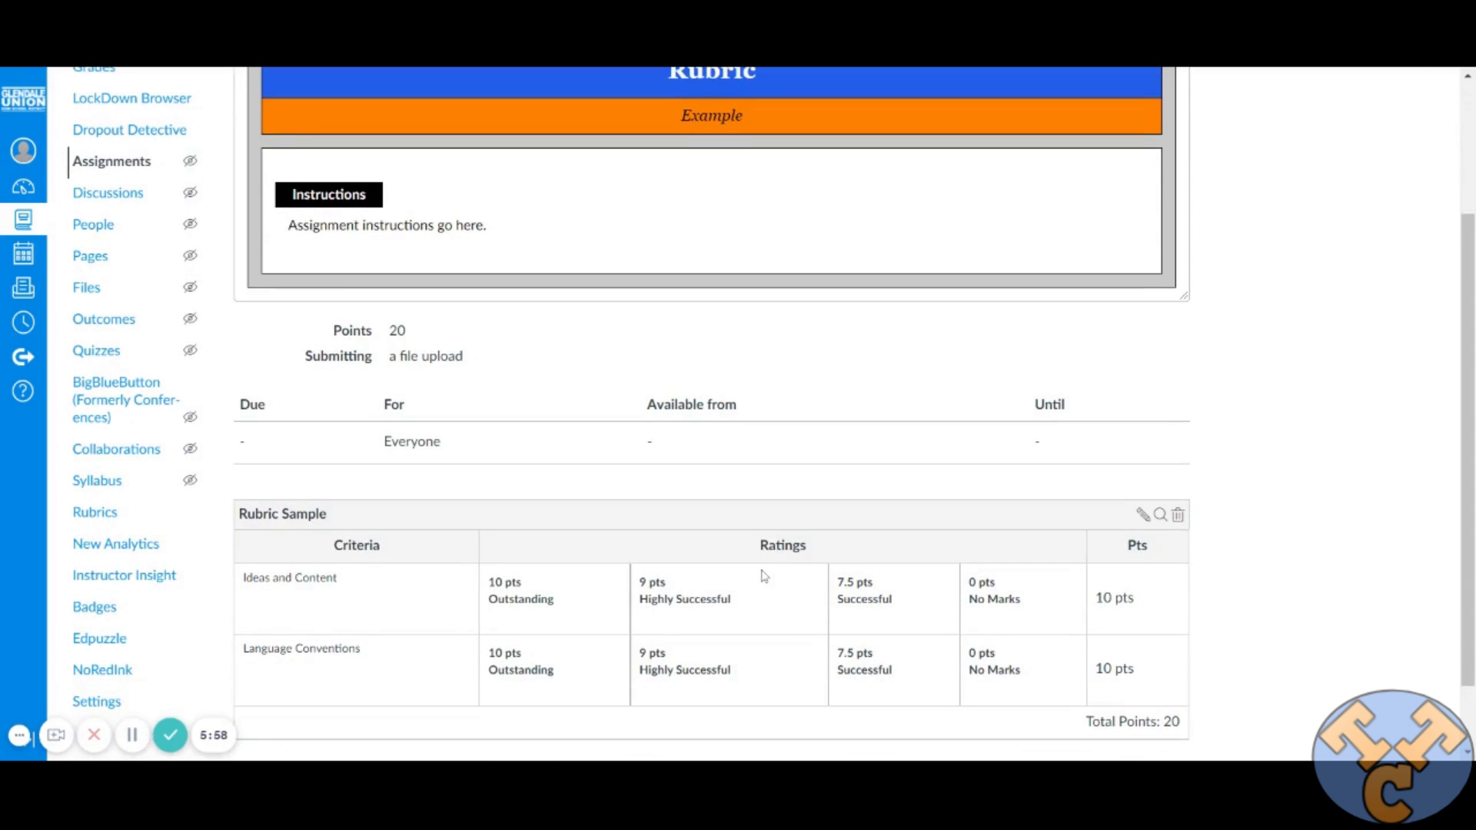
{"action": "scroll", "coordinate": [761, 577], "scroll_direction": "down", "scroll_amount": 1}
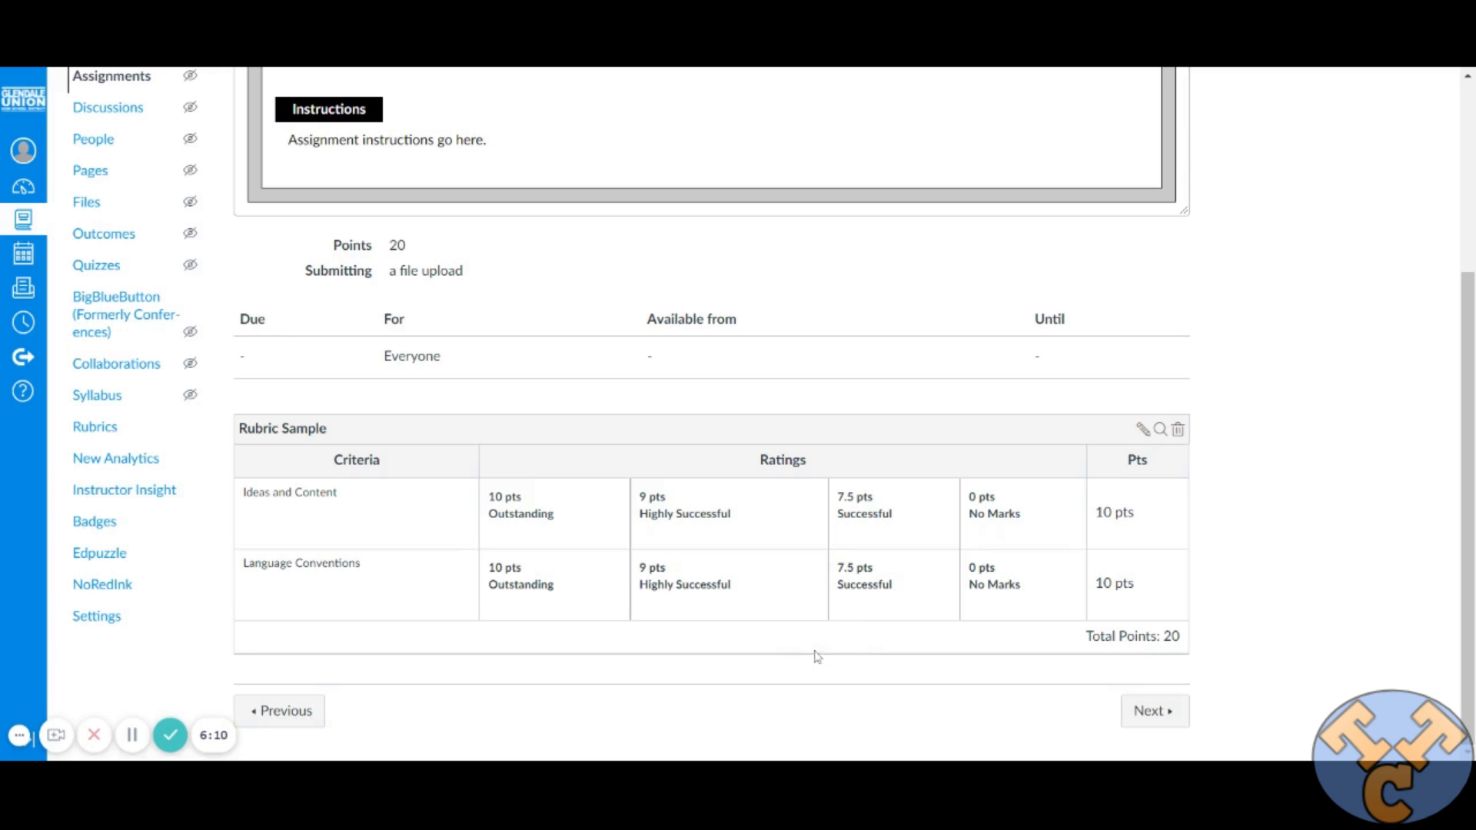
{"action": "scroll", "coordinate": [815, 661], "scroll_direction": "up", "scroll_amount": 4}
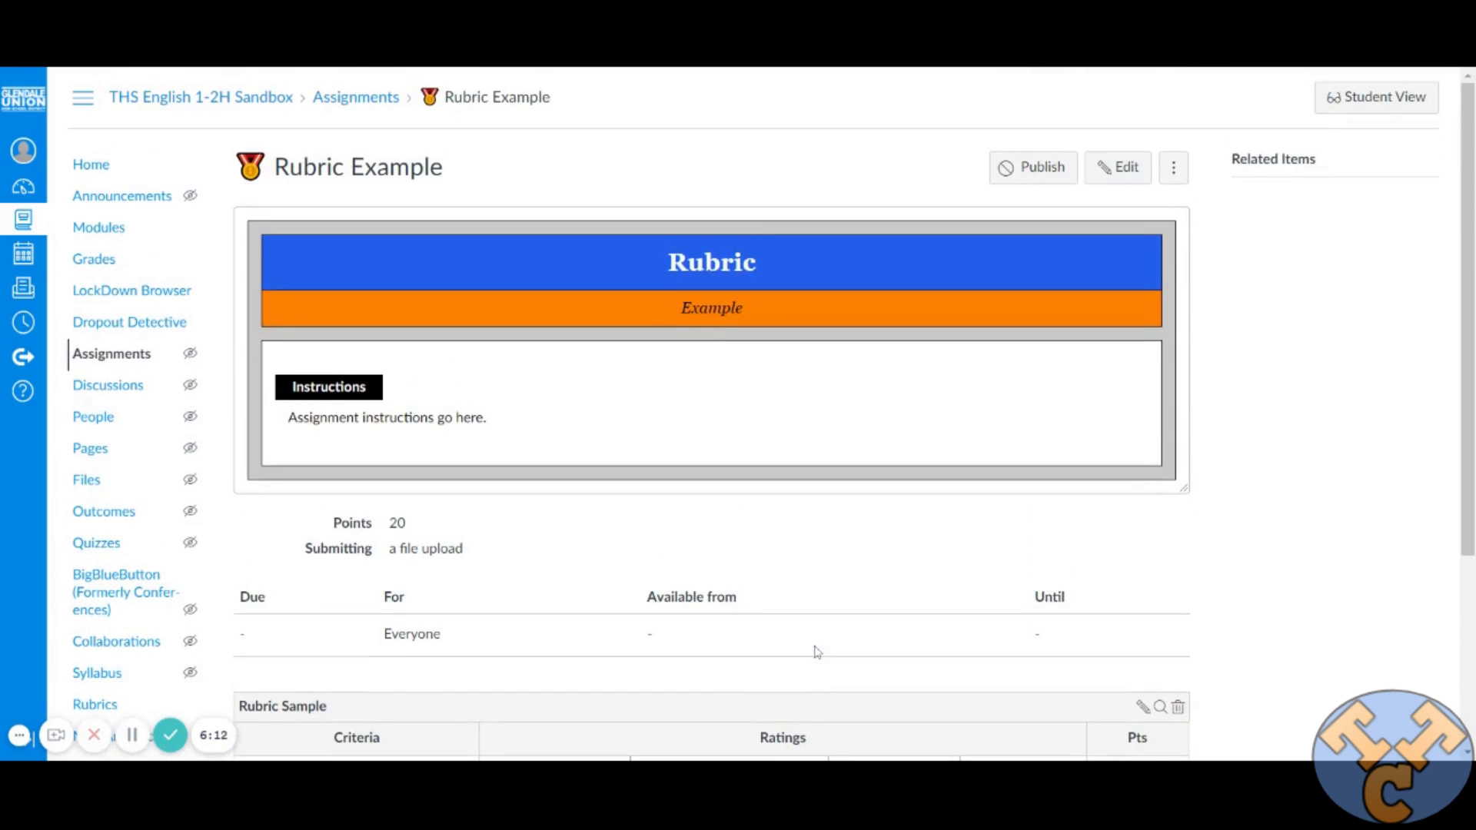
{"action": "scroll", "coordinate": [817, 652], "scroll_direction": "down", "scroll_amount": 4}
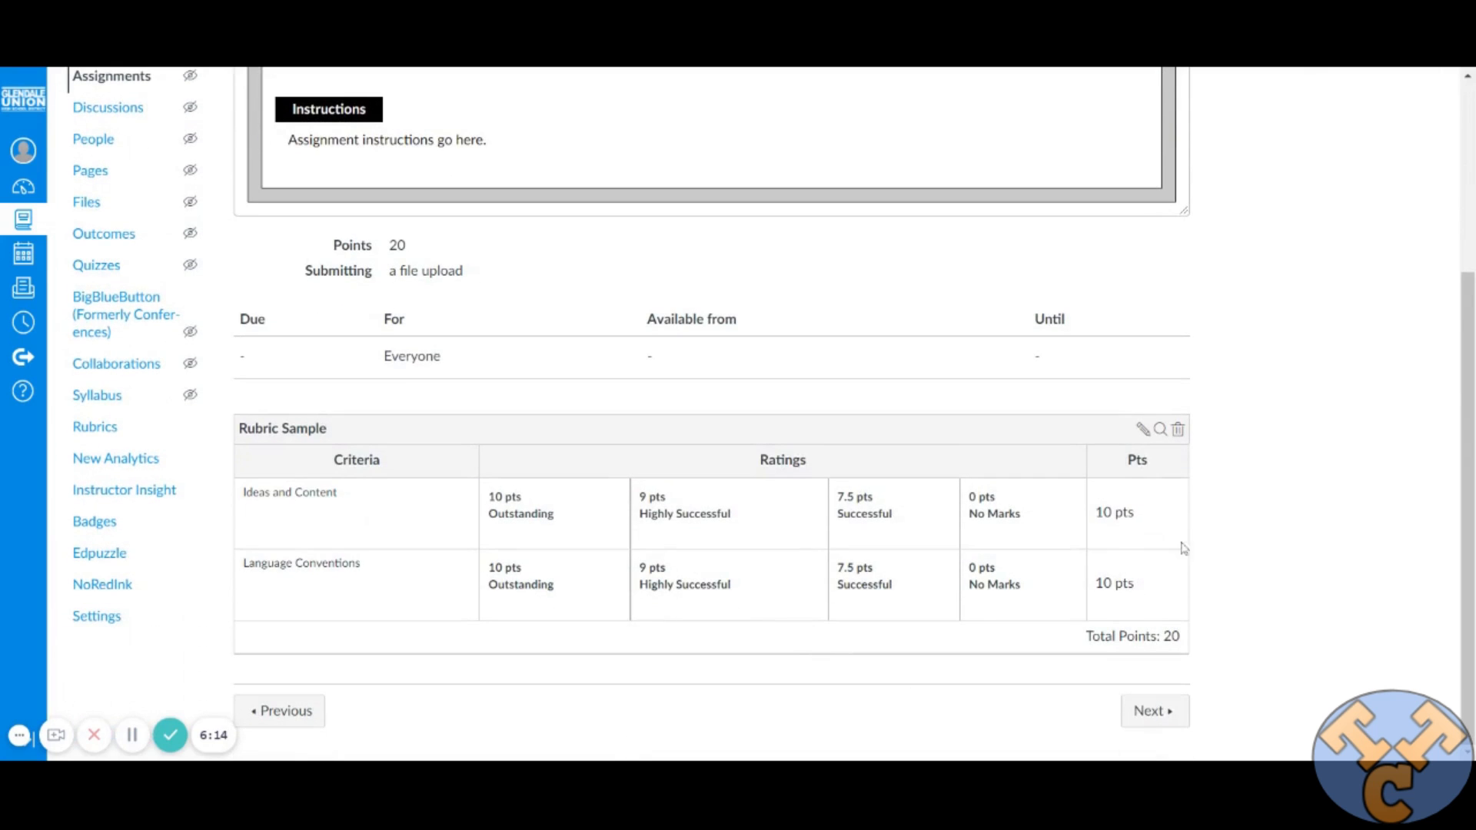
{"action": "scroll", "coordinate": [1284, 570], "scroll_direction": "up", "scroll_amount": 4}
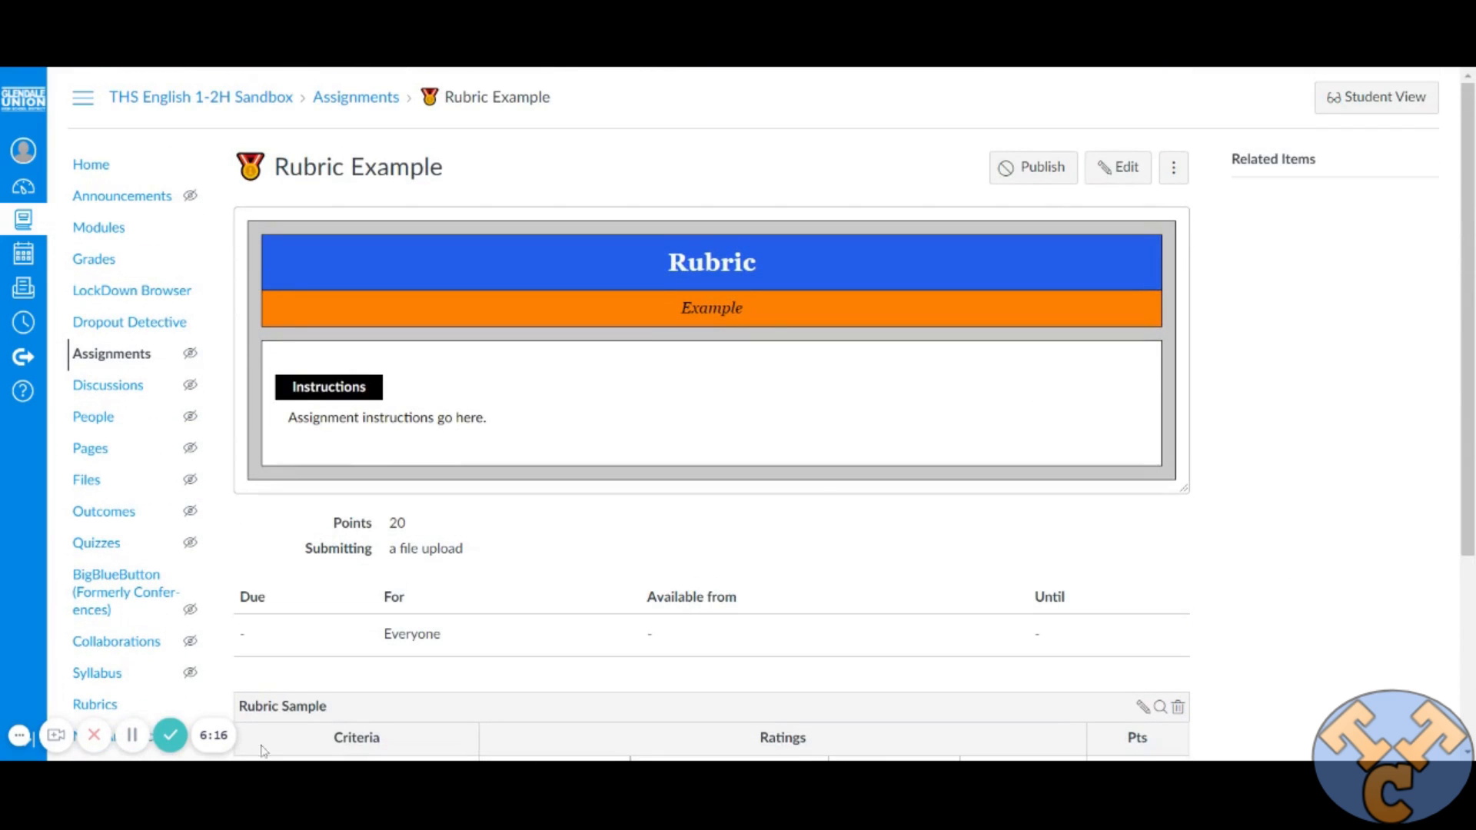